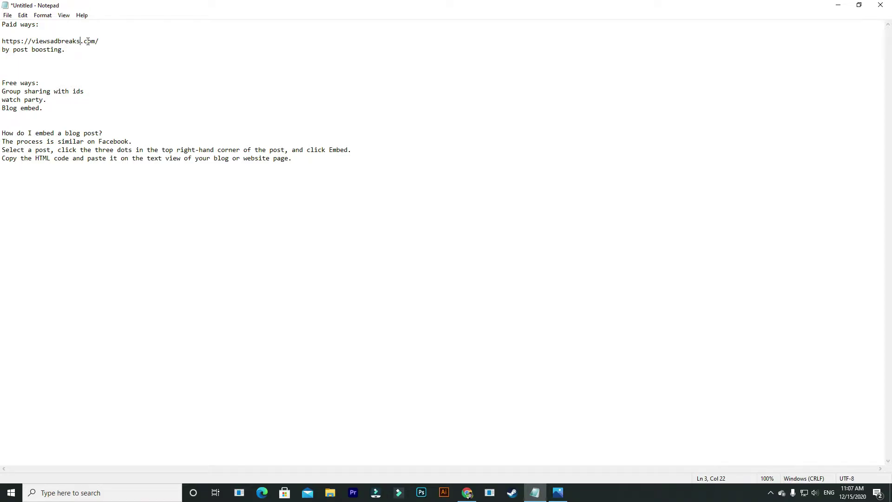
double_click(88, 42)
key("ctrl+c")
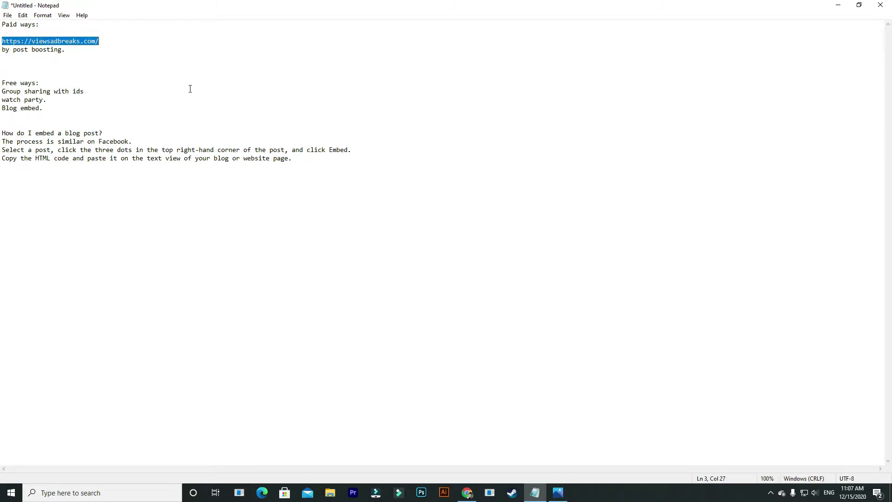
left_click(838, 7)
left_click(437, 223)
key("ctrl+v")
key("Return")
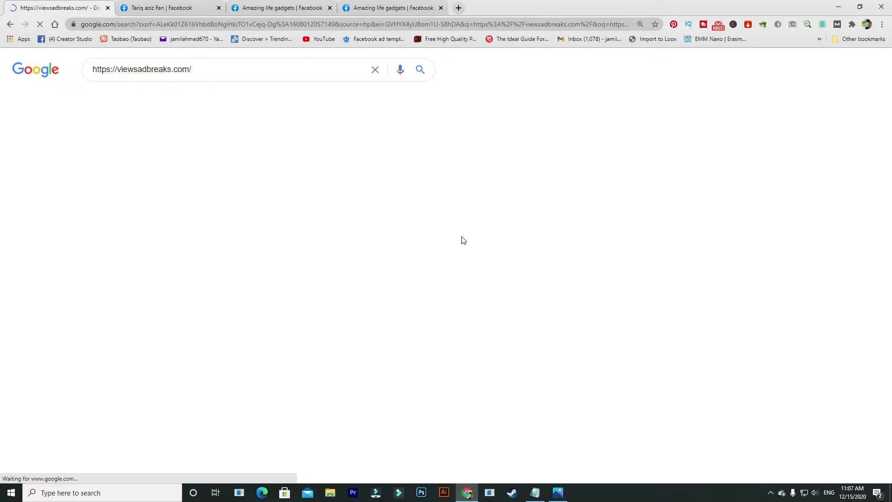
left_click(158, 156)
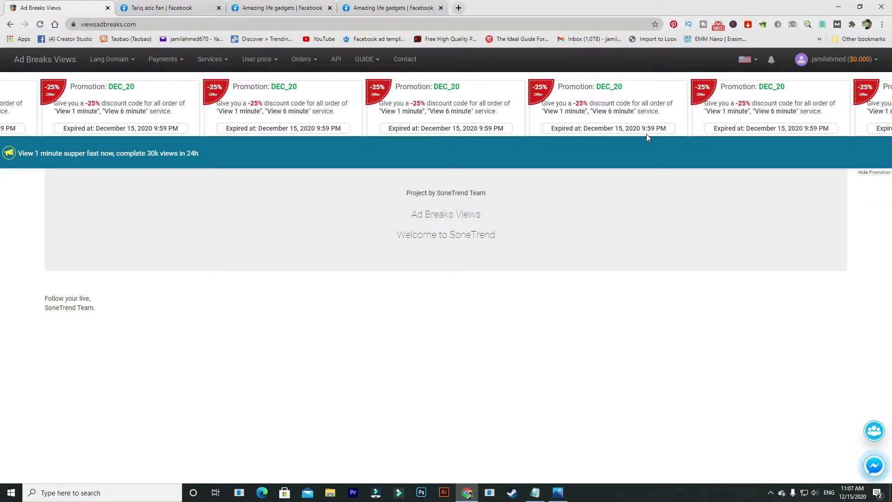
Open the form for creating a new Ad Breaks view order
left_click(210, 59)
left_click(259, 60)
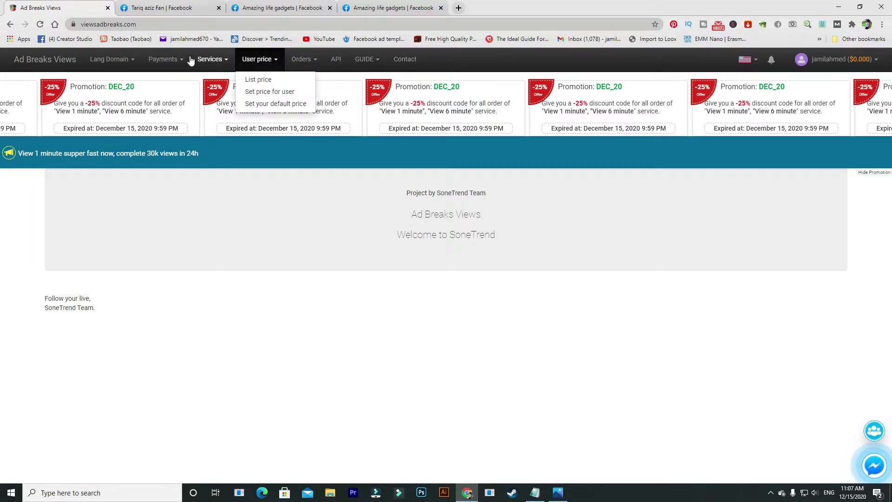
left_click(303, 60)
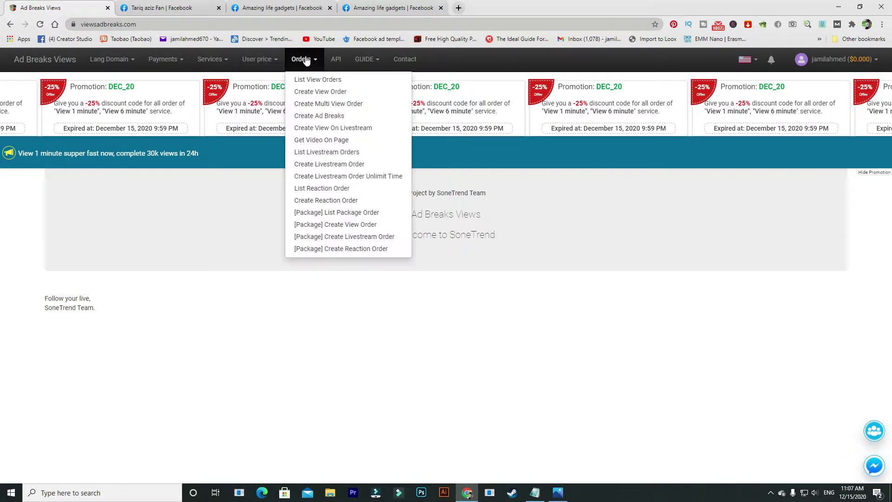
left_click(331, 121)
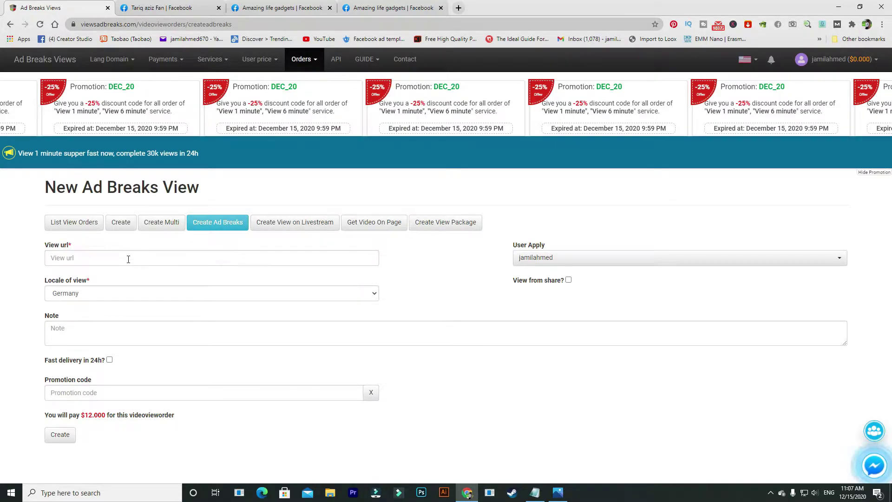
Copy the link of the first November 8 video post on the Amazing life gadgets page and paste it as the order's View url
left_click(320, 8)
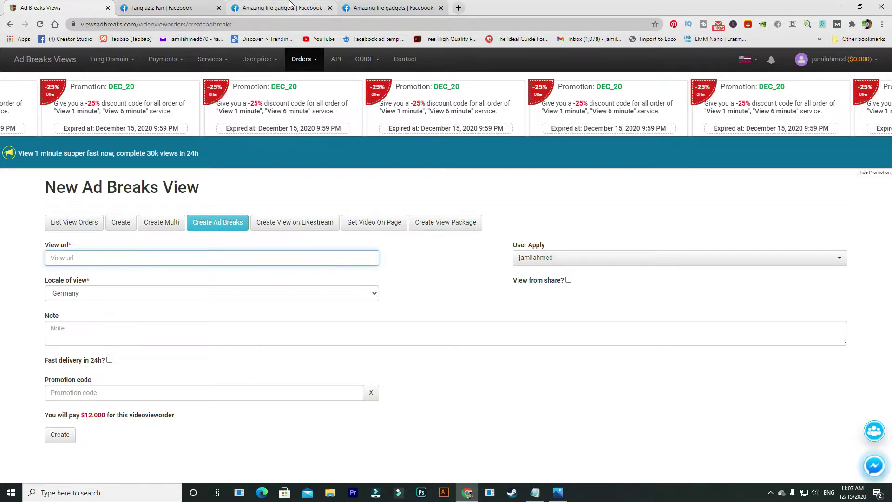
scroll(396, 176, "down", 7)
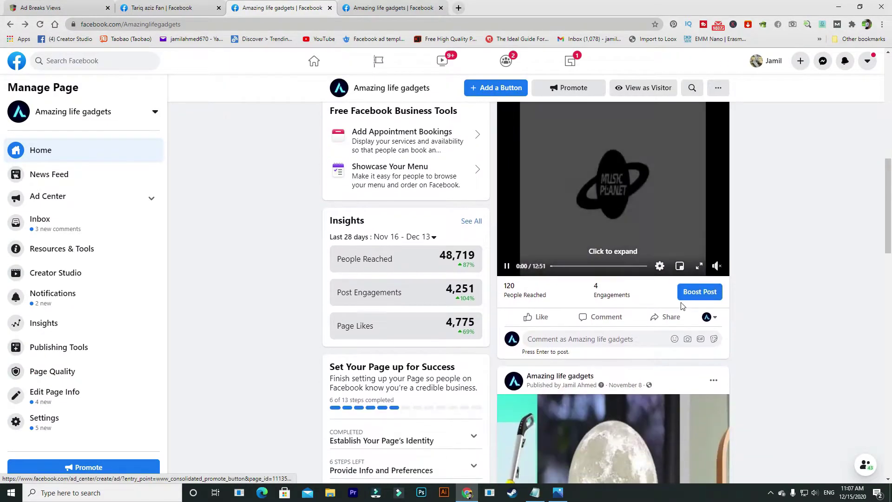
scroll(711, 206, "up", 3)
left_click(714, 169)
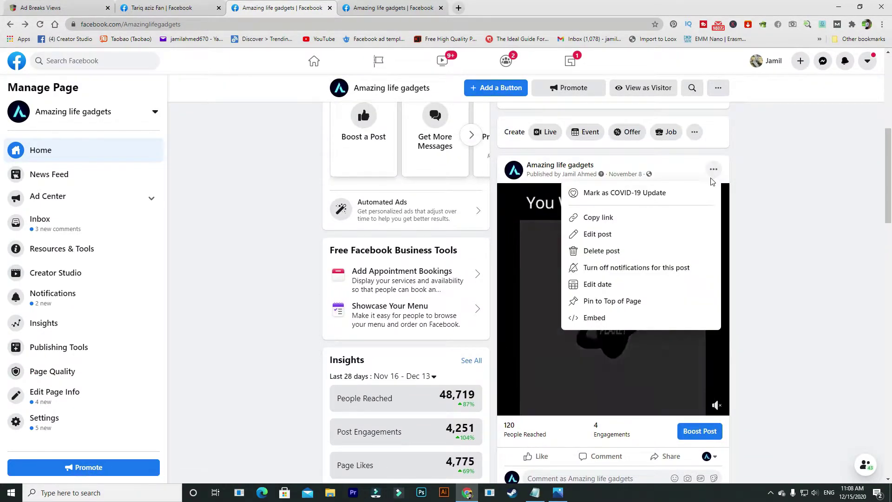
left_click(660, 217)
scroll(660, 219, "down", 7)
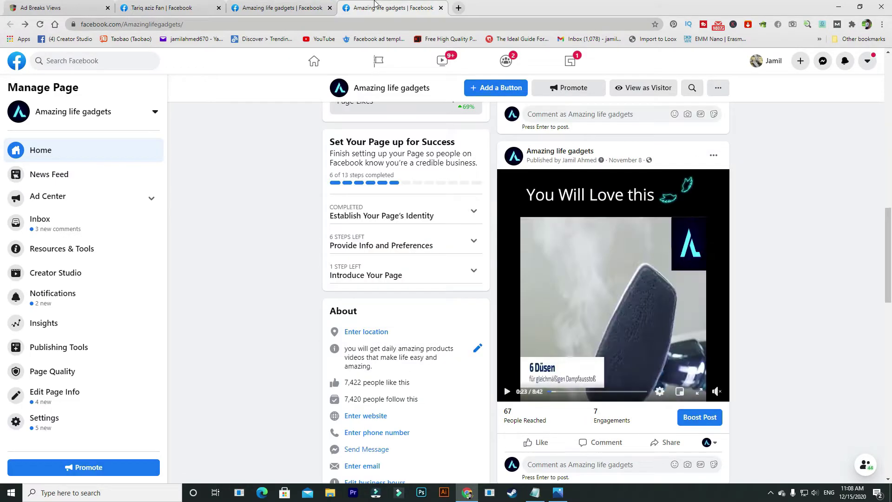
left_click(84, 7)
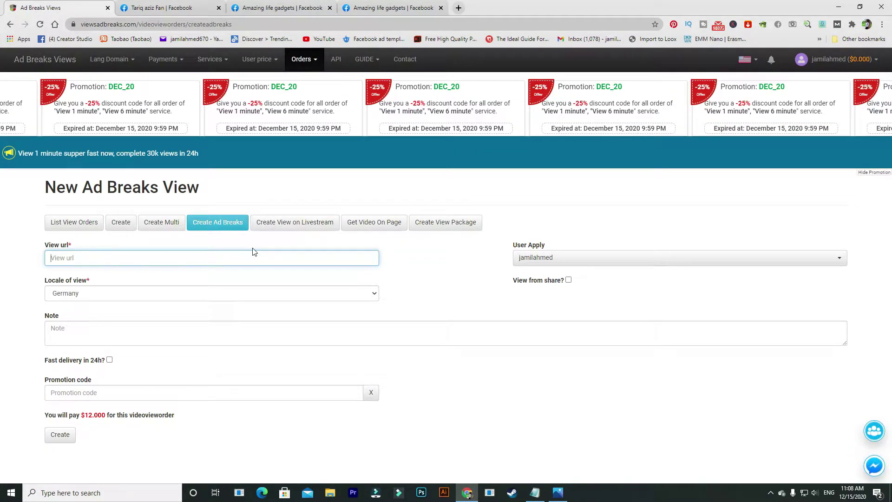
key("ctrl+v")
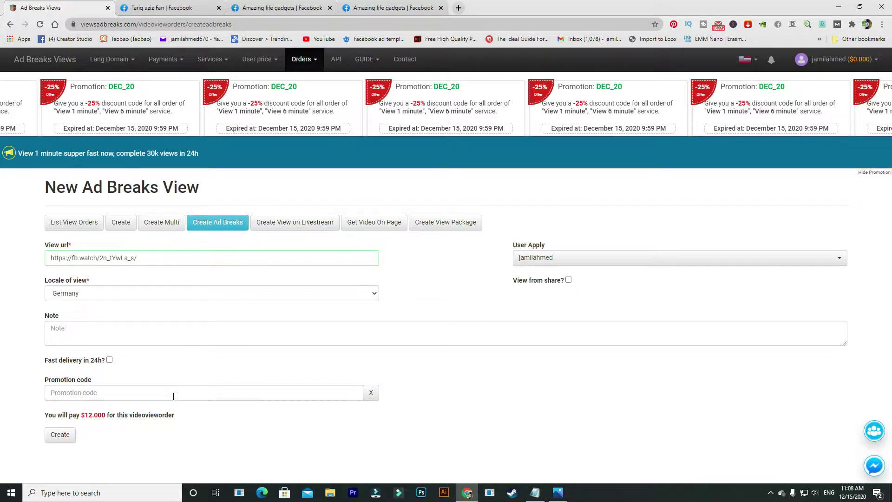
Apply promotion code DEC_20 to the order and submit it, but cancel at the payment confirmation
left_click(121, 394)
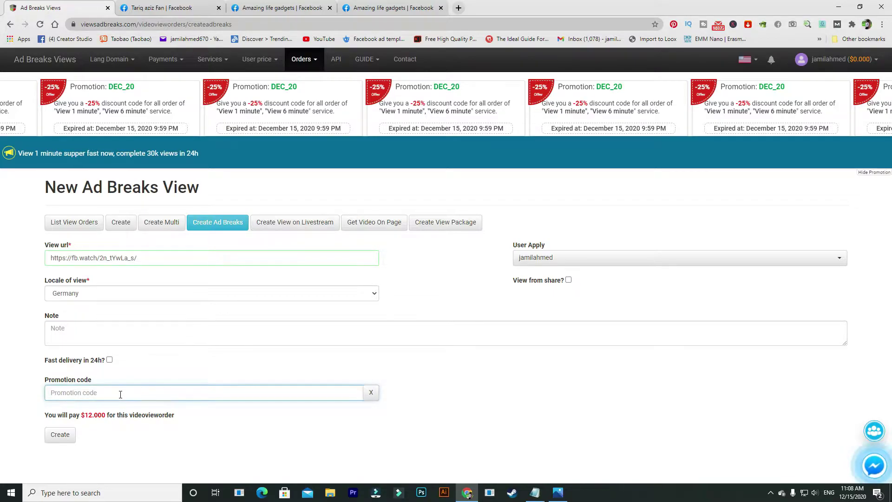
type("DEC_2")
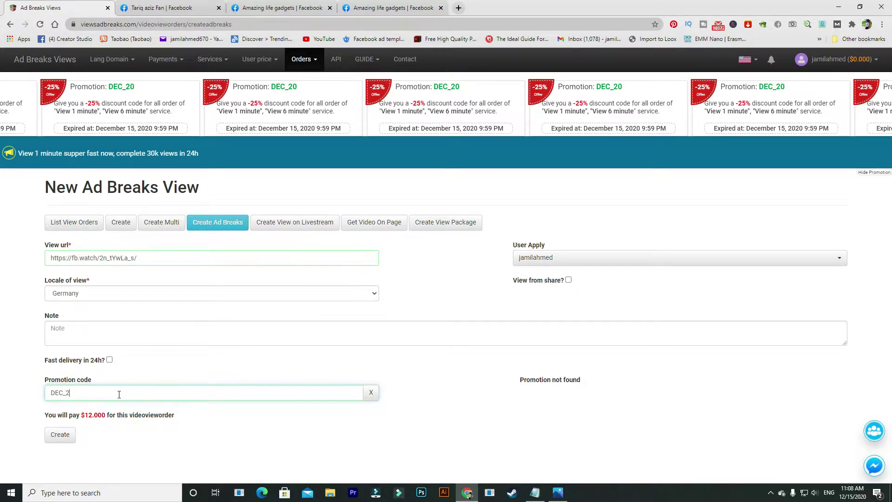
left_click(101, 439)
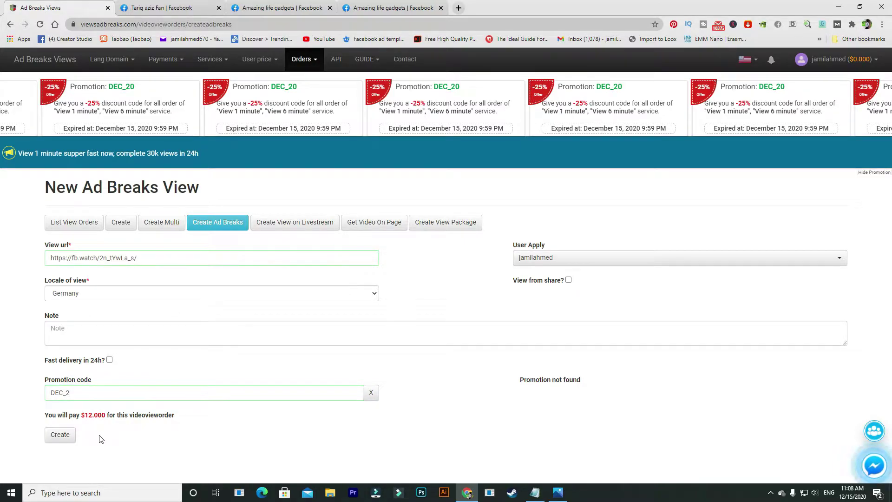
left_click(80, 393)
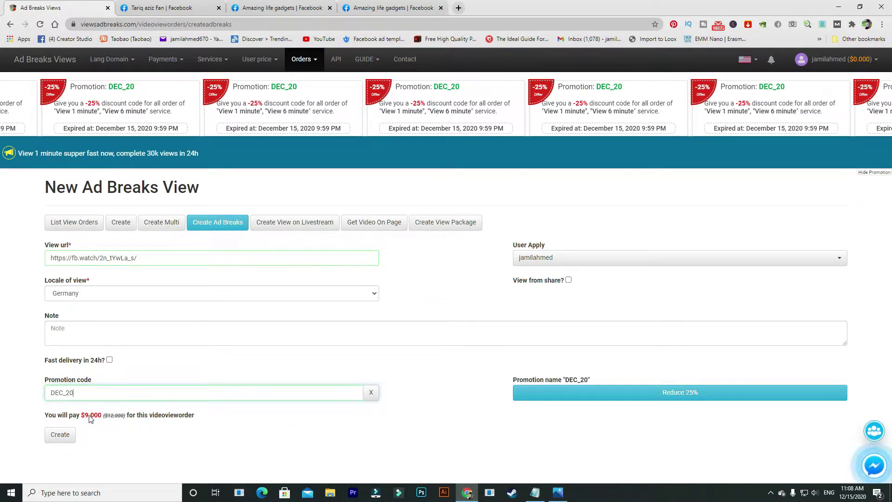
left_click(71, 435)
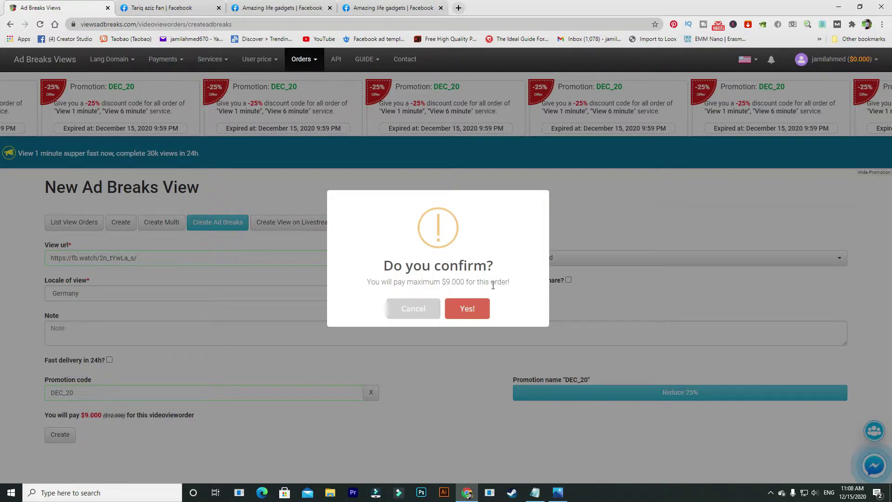
left_click(430, 310)
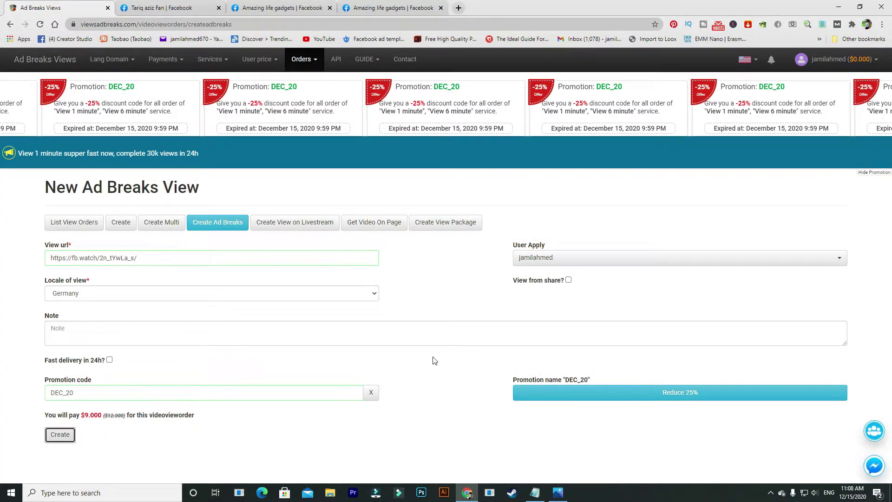
left_click(862, 59)
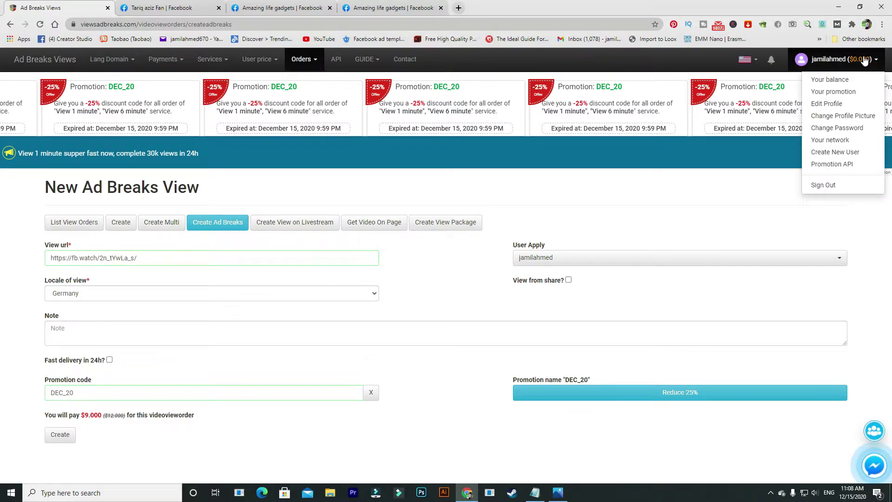
left_click(606, 191)
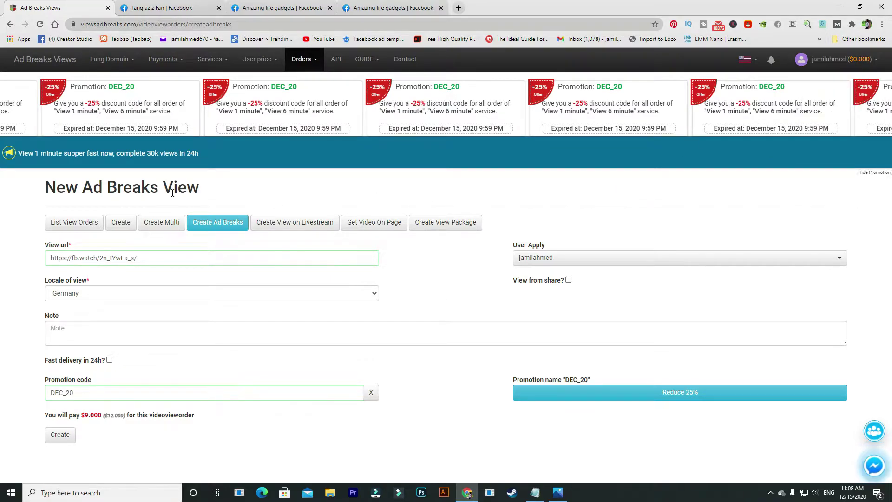
left_click(300, 60)
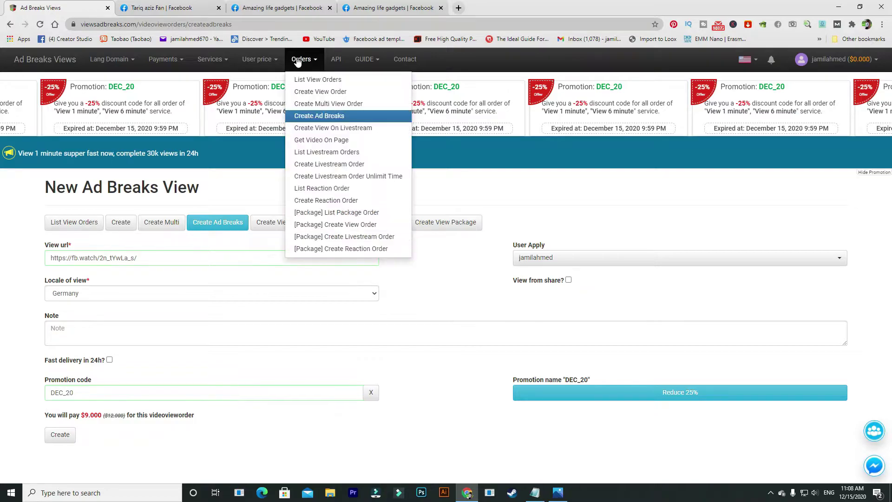
left_click(312, 117)
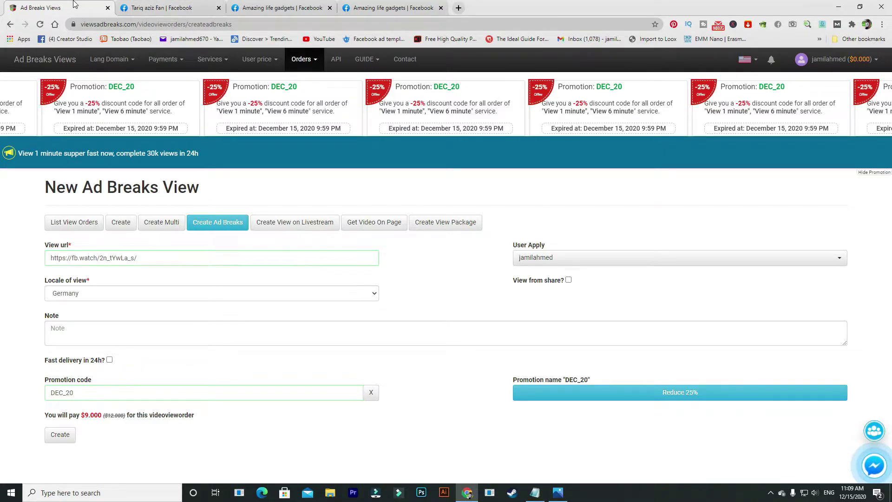
Examine the post details and share count of the "2020 SAD YEAR FOR THE WORLD" video on the Tariq aziz Fan page
key("ctrl+Tab")
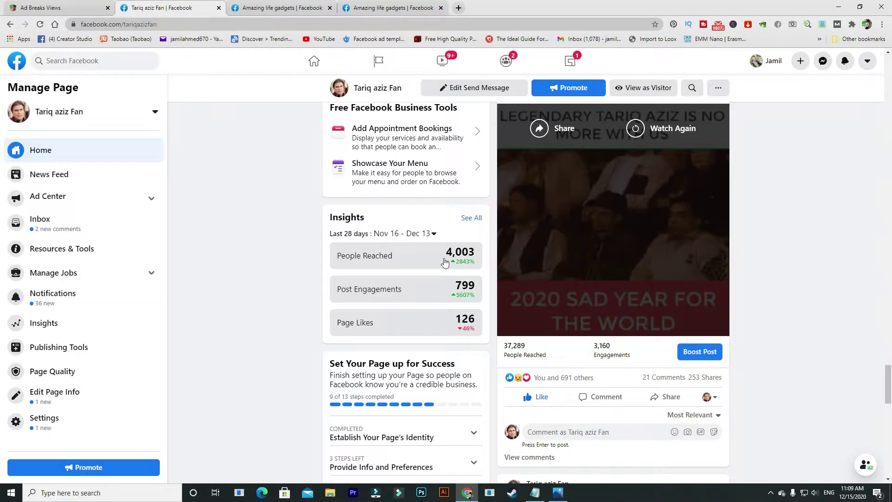
left_click(603, 359)
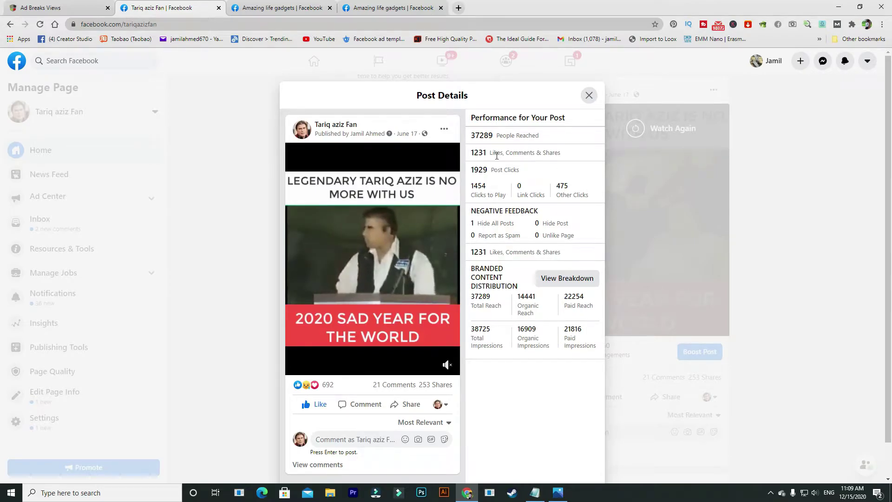
left_click(589, 95)
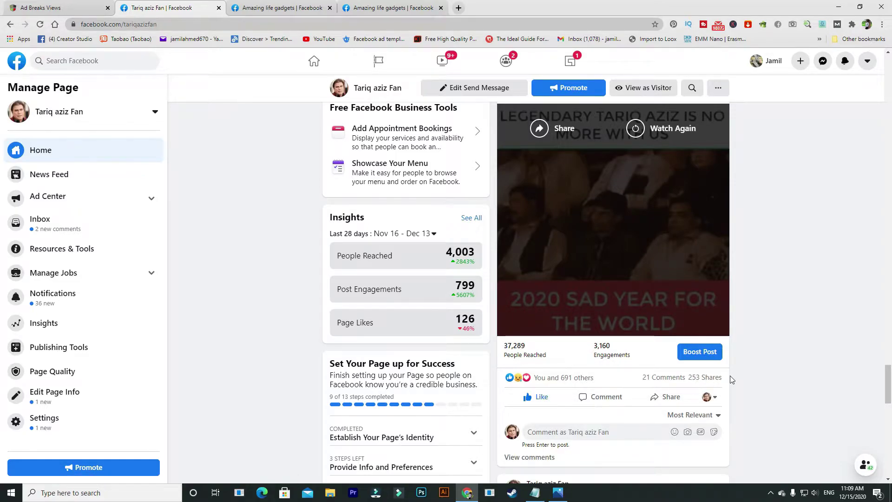
mouse_move(692, 377)
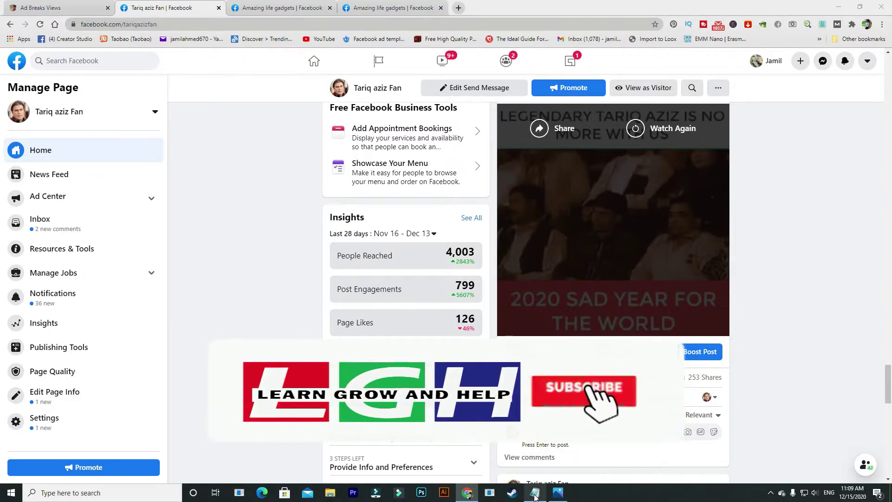
Switch to the Notepad notes and highlight the viewsadbreaks.com address, followed by the "Group sharing with ids" line
left_click(535, 493)
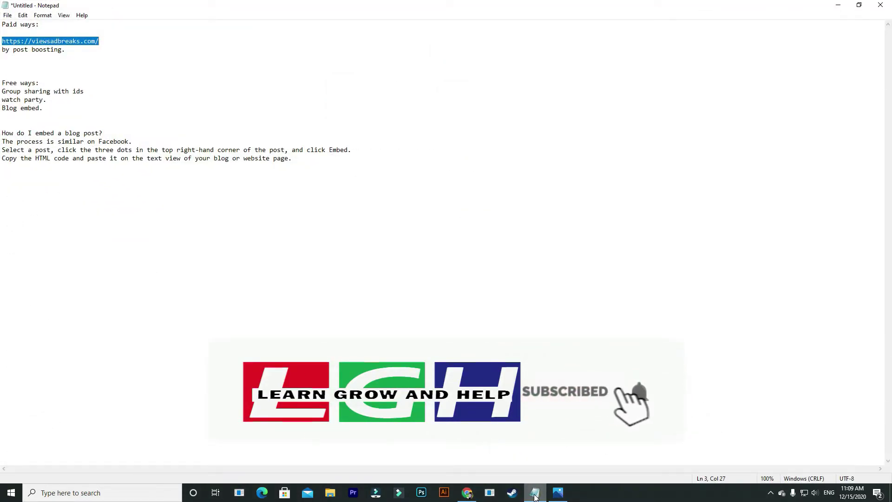
left_click(36, 51)
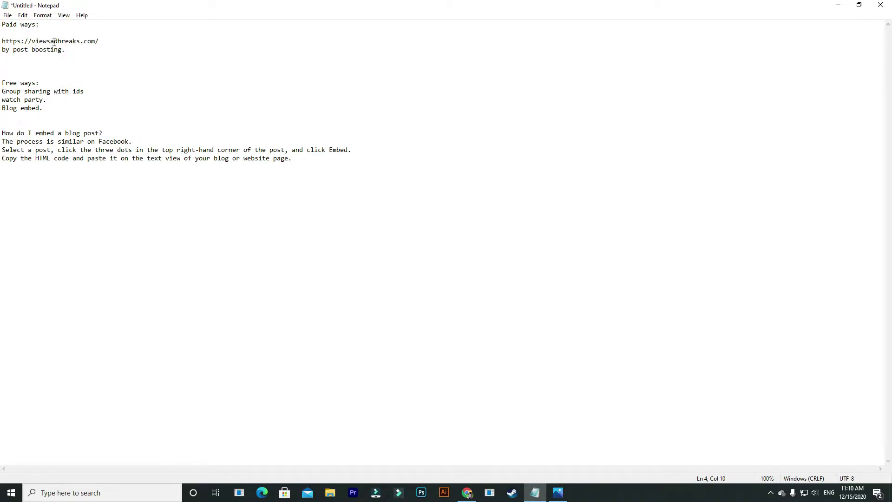
double_click(54, 42)
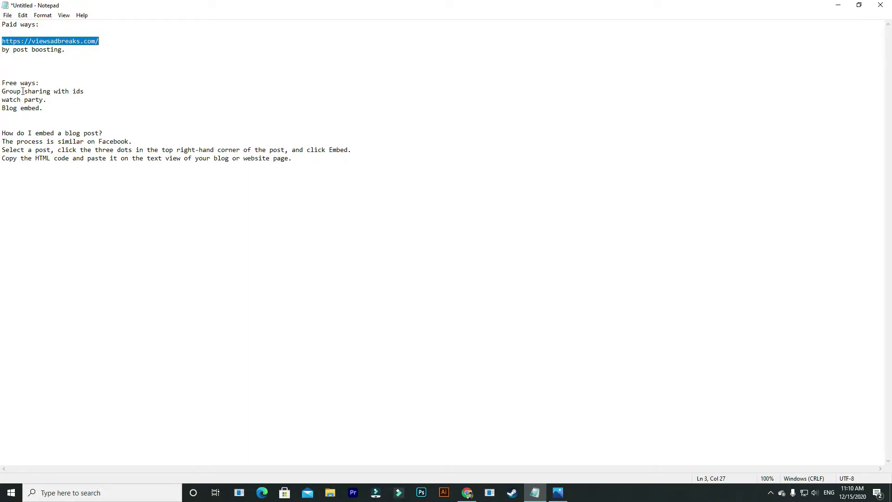
left_click_drag(1, 89, 89, 92)
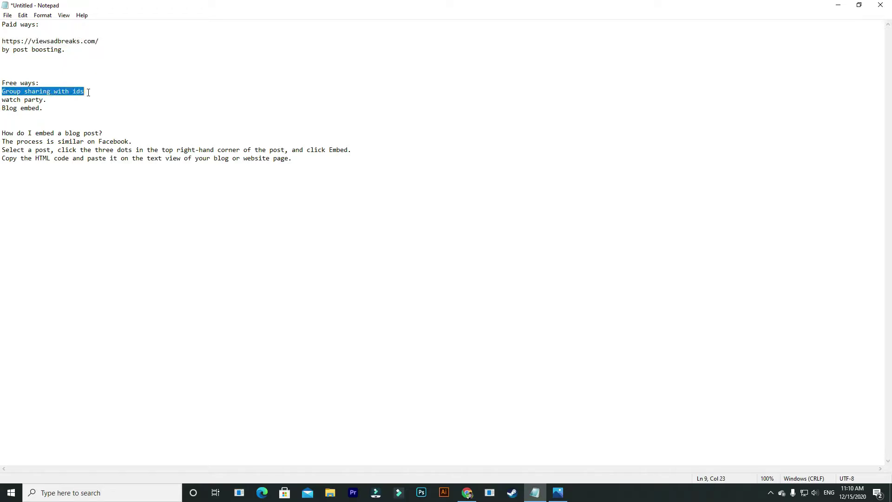
Return to the Tariq aziz Fan page in Chrome and view the group-sharing dialog for the "2020 SAD YEAR FOR THE WORLD" video, closing it without sharing
left_click(839, 5)
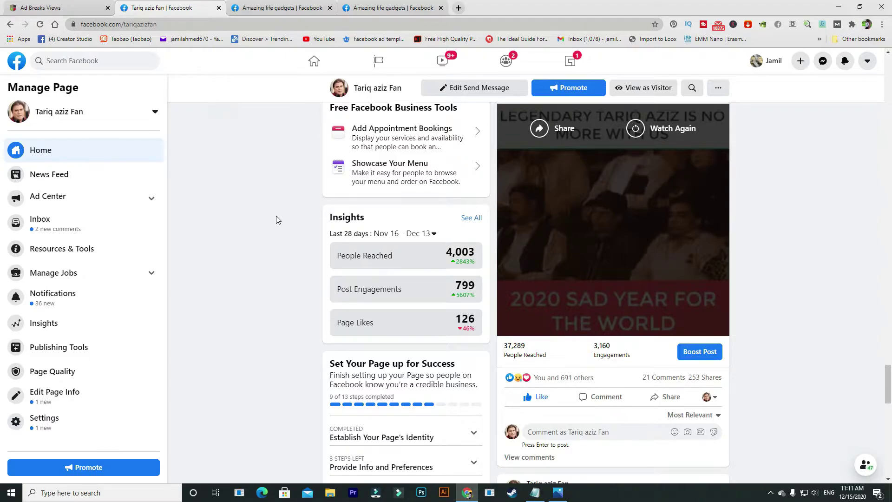
scroll(281, 230, "up", 4)
scroll(281, 229, "up", 15)
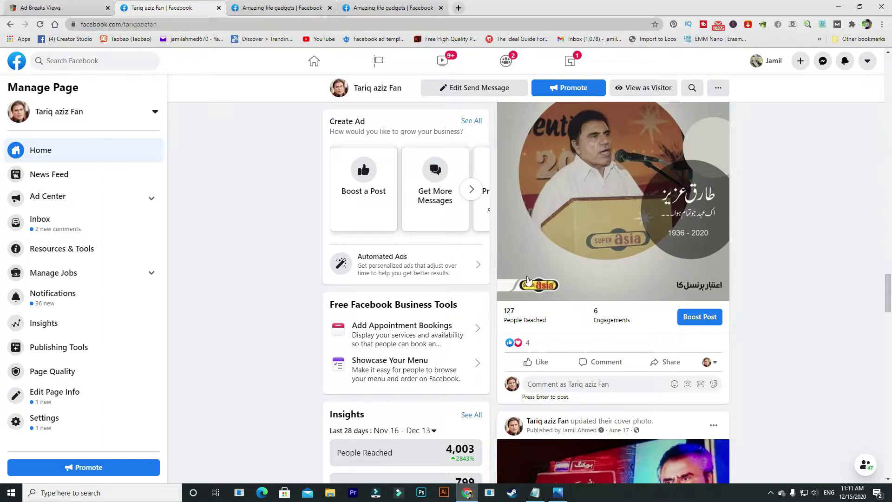
scroll(633, 388, "down", 8)
scroll(633, 383, "down", 15)
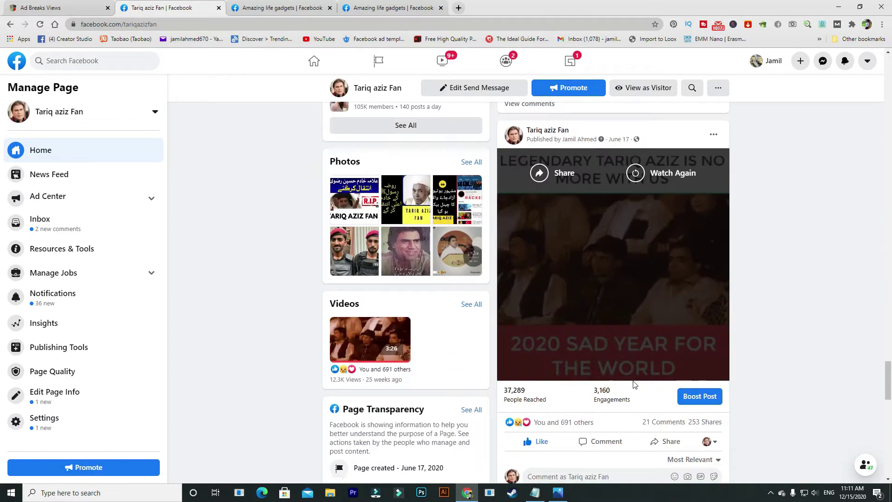
left_click(671, 307)
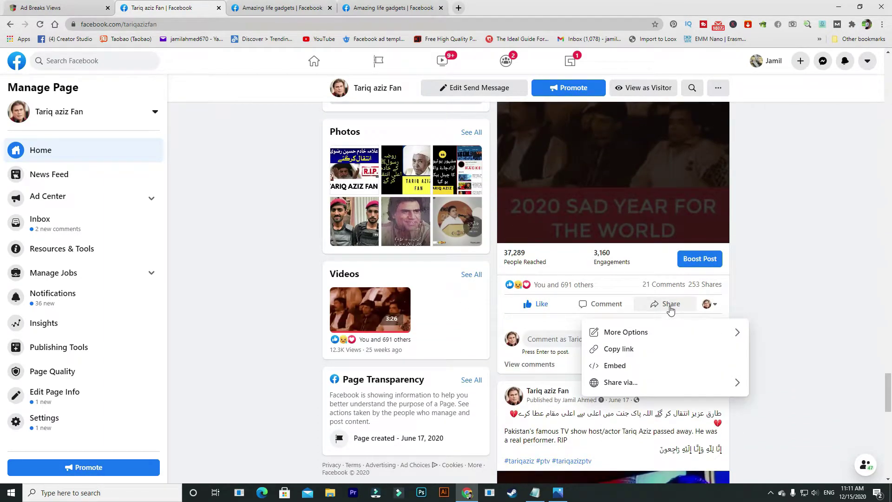
left_click(639, 333)
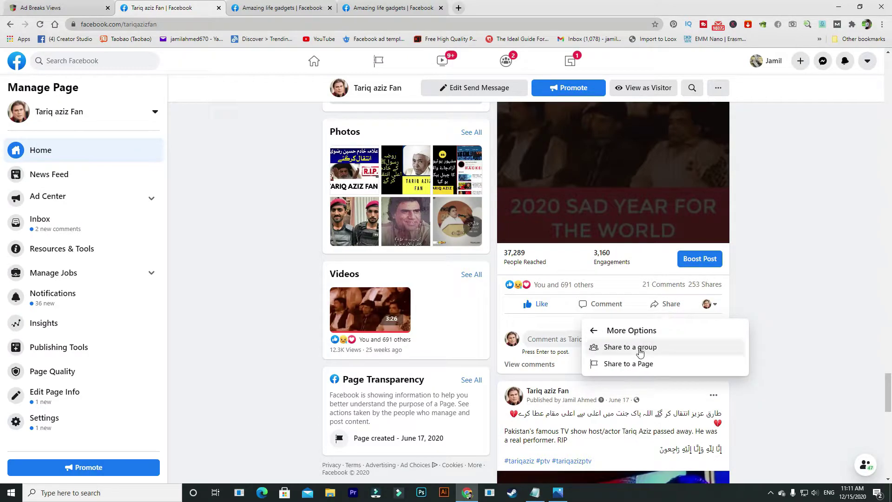
left_click(618, 350)
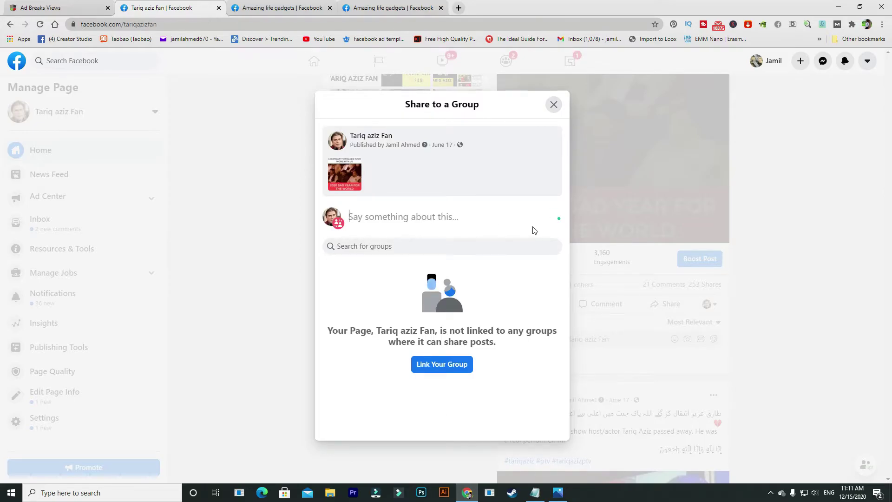
left_click(433, 242)
left_click(687, 336)
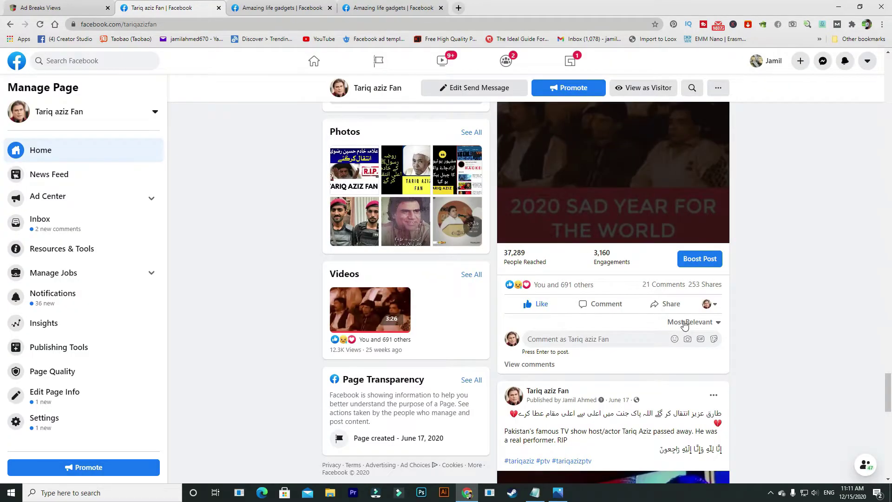
Review the pages available for sharing the "2020 SAD YEAR FOR THE WORLD" video to a Page, and close the list without sharing
left_click(666, 304)
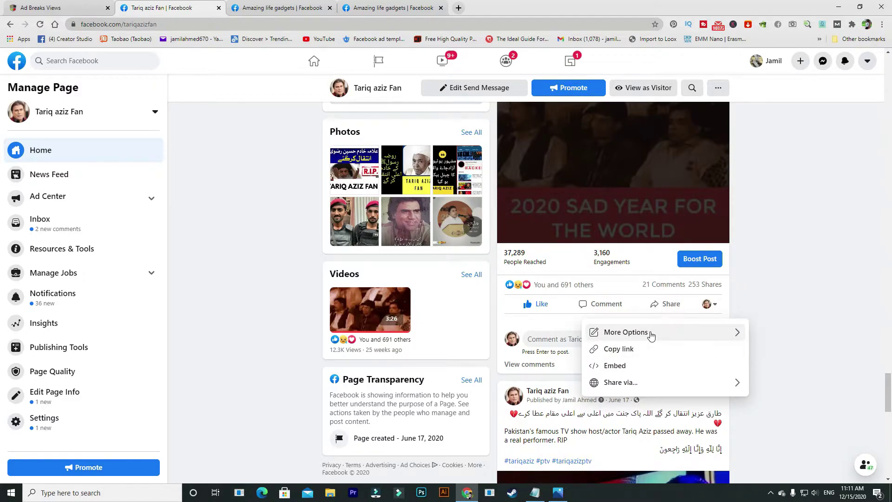
left_click(651, 333)
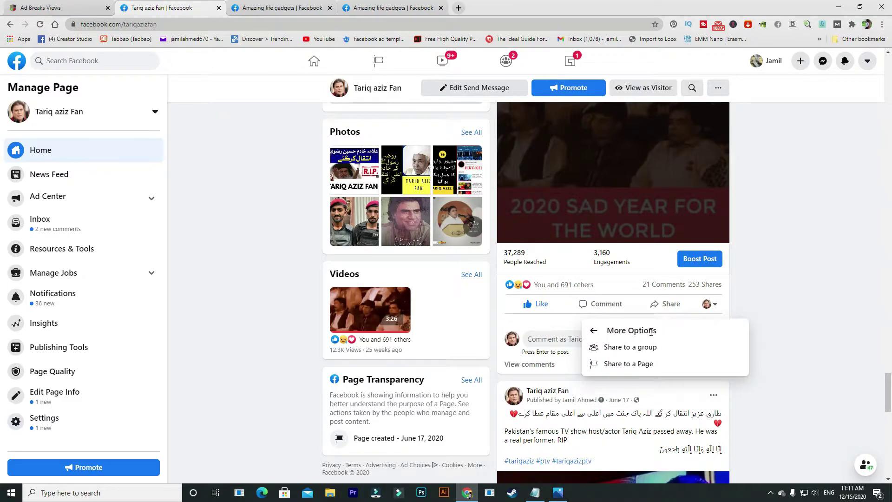
left_click(651, 366)
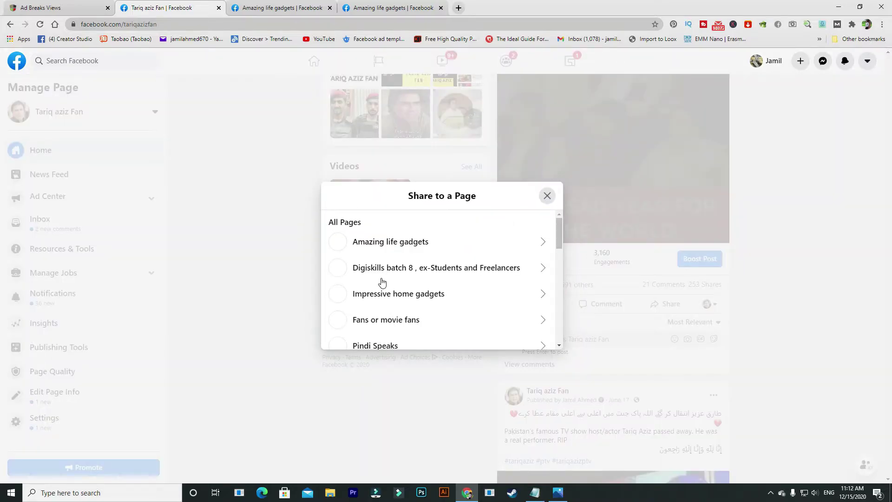
scroll(408, 260, "down", 10)
scroll(409, 260, "up", 8)
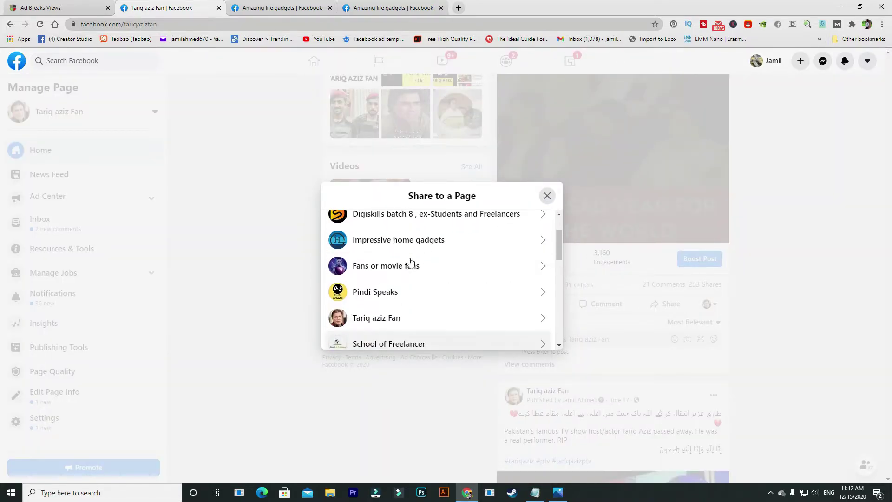
scroll(409, 261, "up", 2)
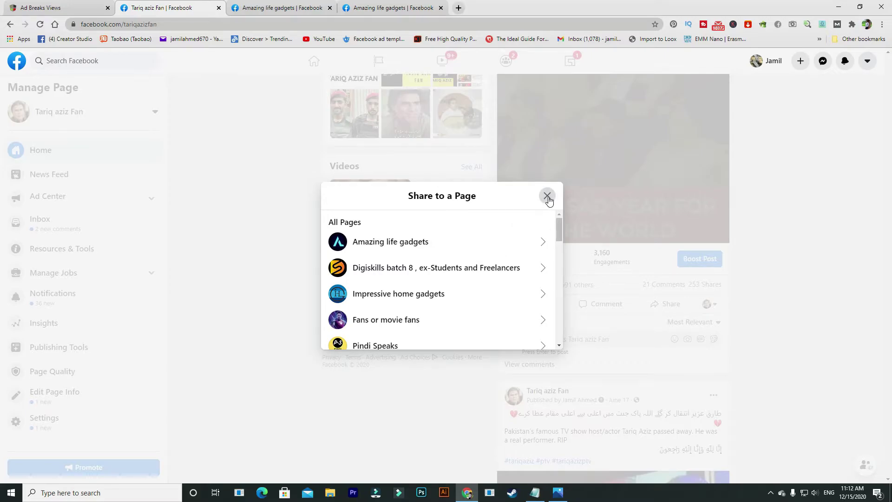
left_click(670, 312)
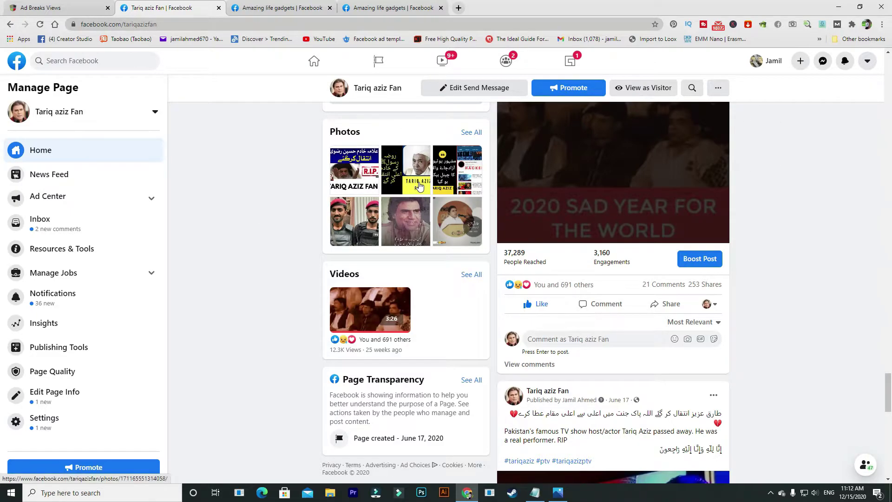
Switch to the Amazing life gadgets page and add a Chrome profile named 4th with the blue elephant avatar
left_click(255, 6)
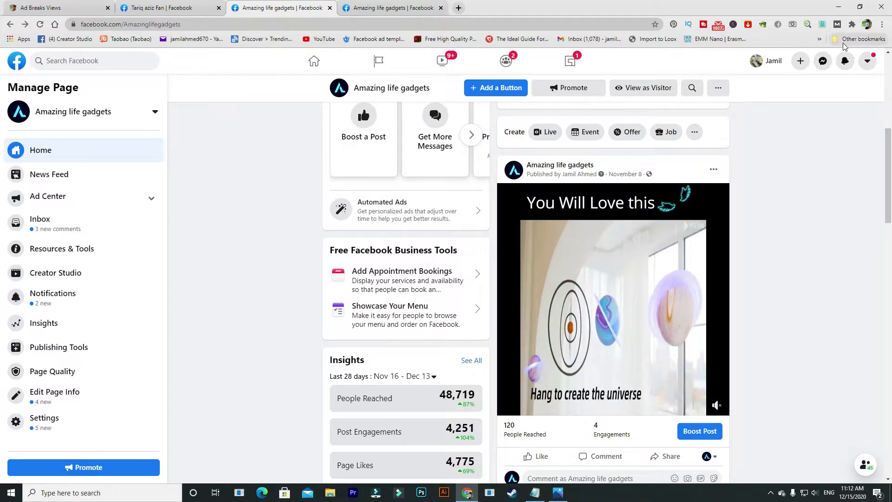
left_click(867, 24)
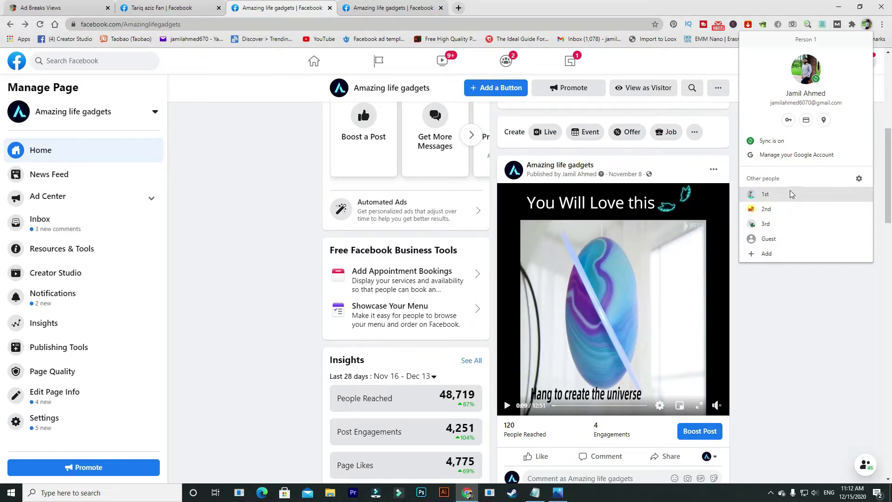
left_click(775, 256)
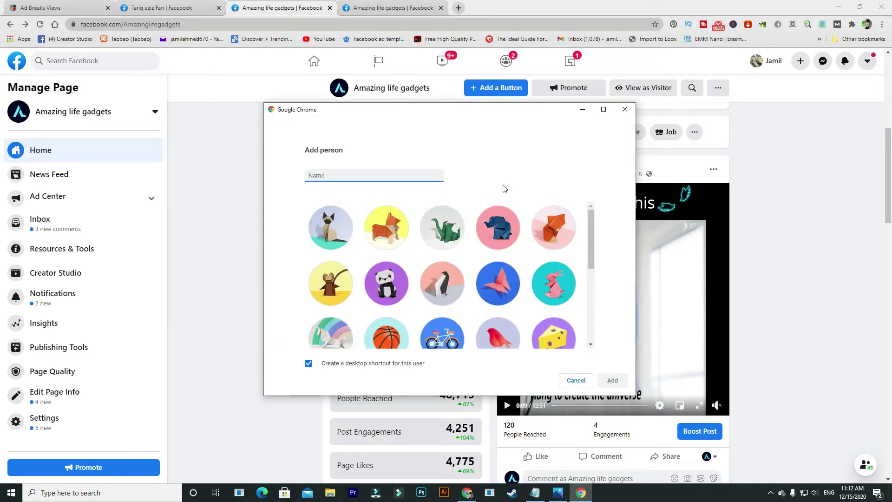
left_click(510, 227)
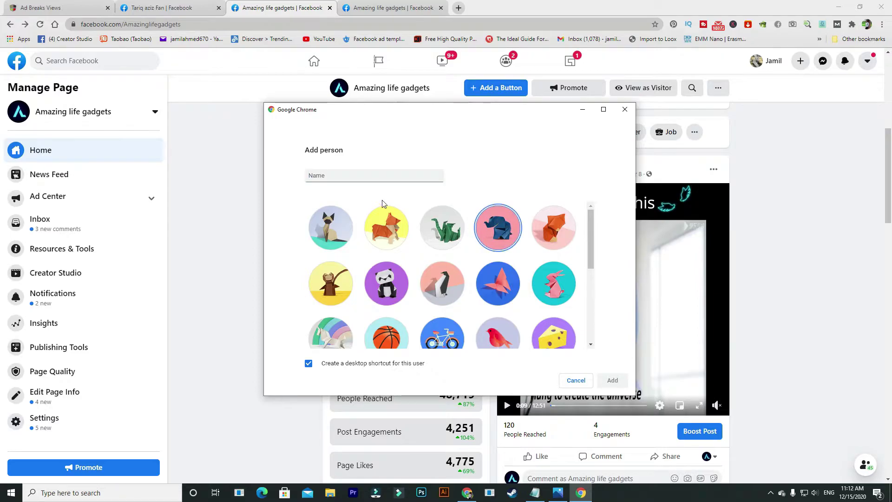
left_click(339, 176)
type("4")
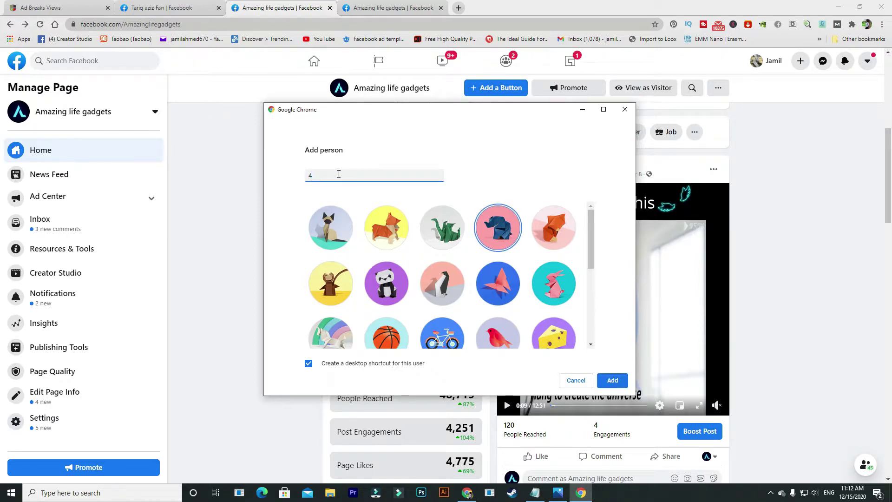
type("th")
left_click(612, 382)
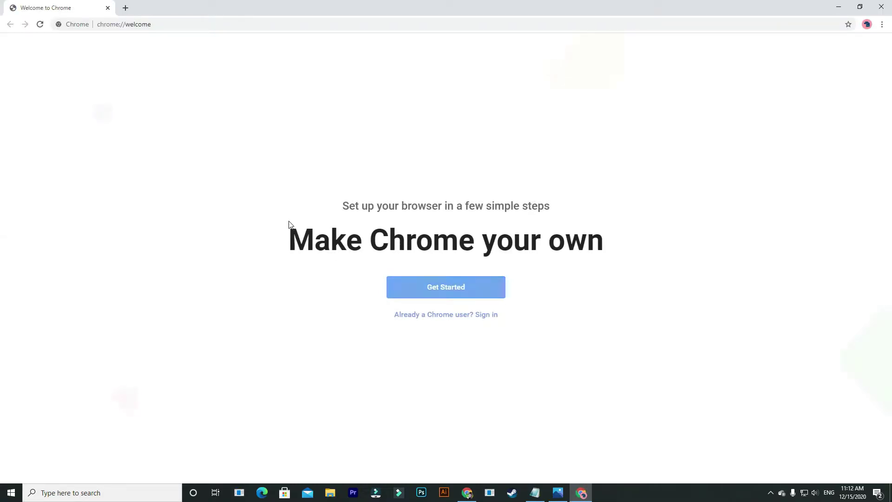
Go through the new profile's welcome setup with Gmail, YouTube and Maps bookmarks, skip the default browser choice, and close the window at the Google sign-in
left_click(432, 294)
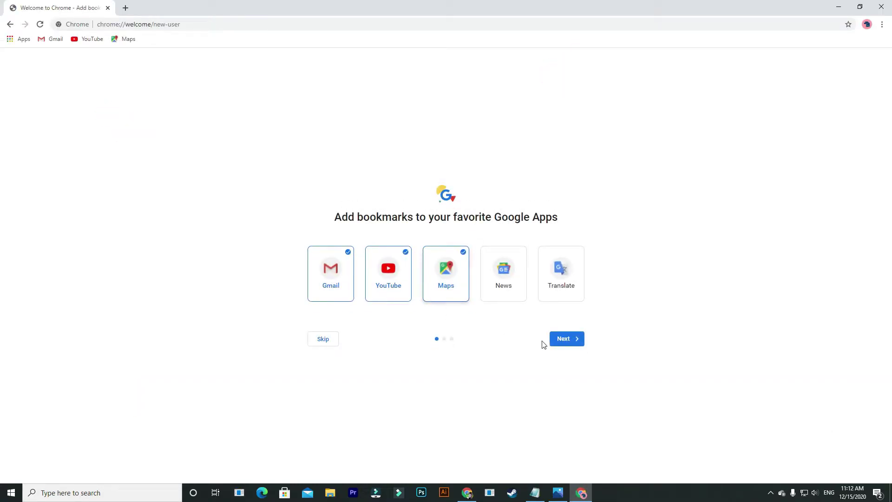
left_click(565, 340)
left_click(563, 399)
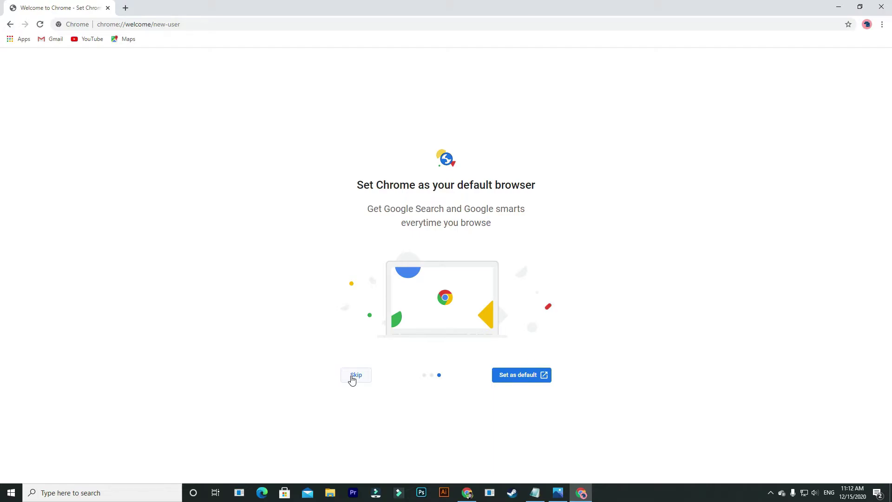
left_click(353, 379)
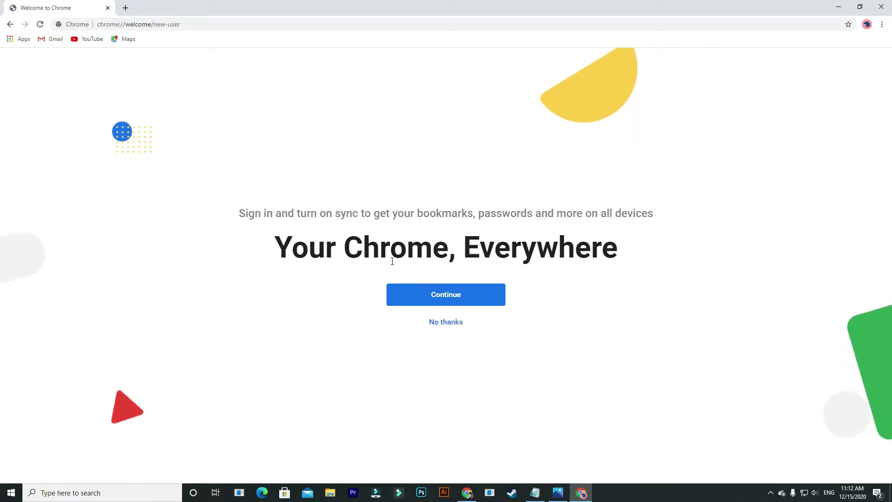
left_click(417, 293)
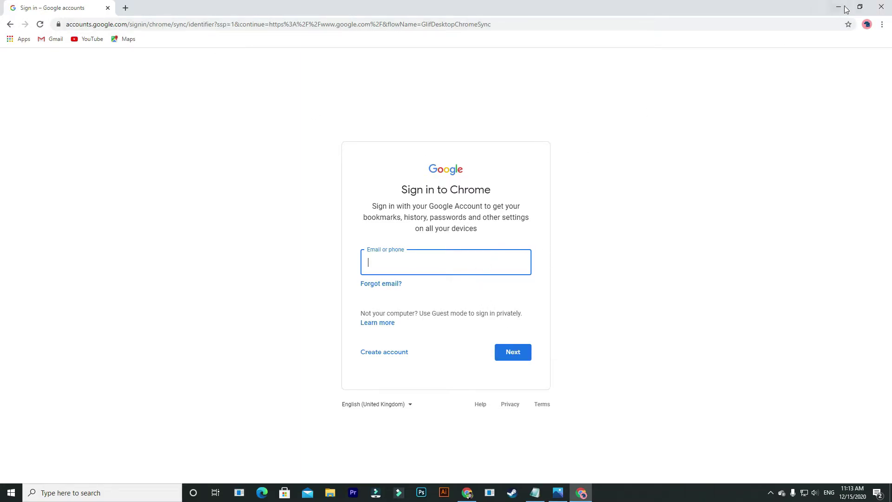
left_click(880, 5)
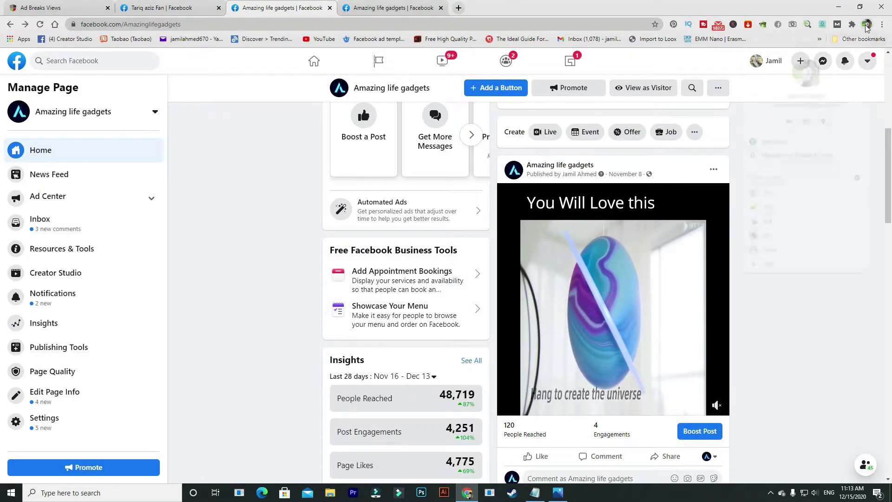
Open a window for another existing Chrome profile and load the Facebook home page in it
left_click(867, 25)
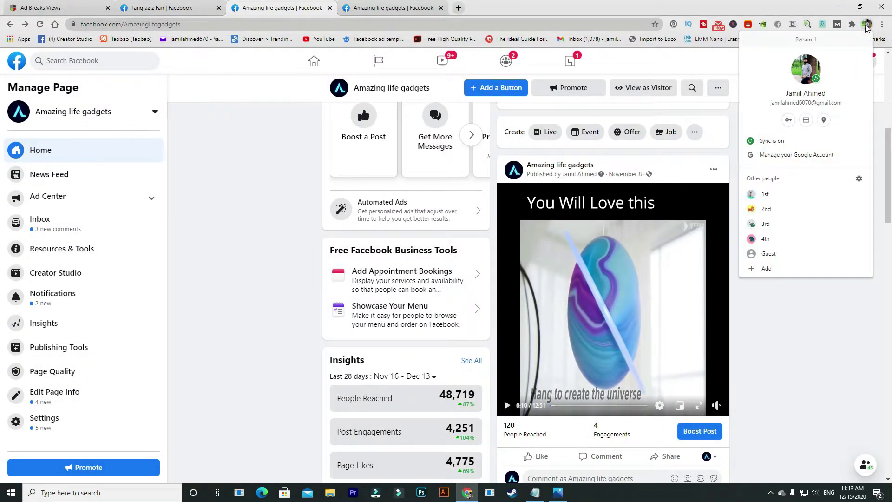
left_click(809, 194)
type("fb")
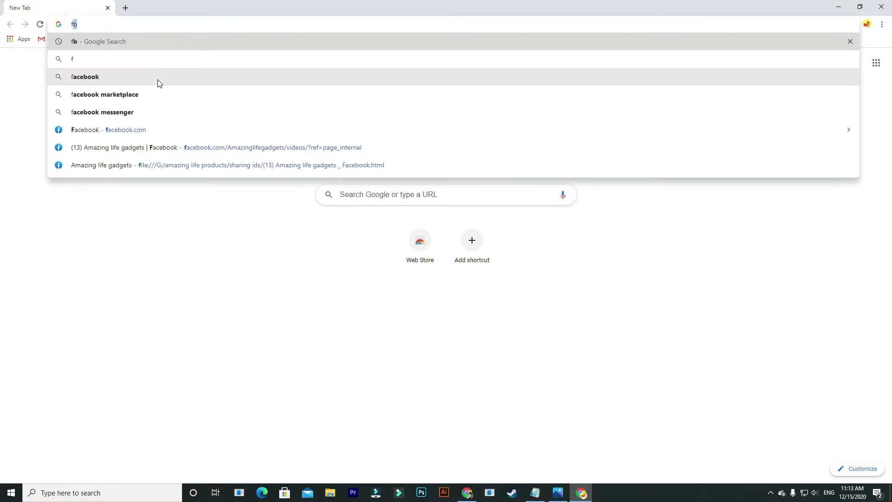
left_click(170, 81)
left_click(186, 145)
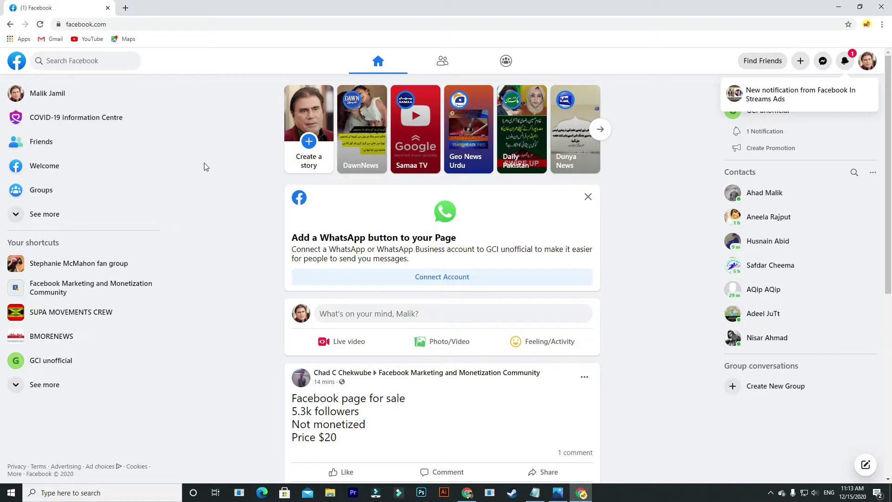
Search Facebook for "amazing life gadgets" and open the Amazing life gadgets page from the results
left_click(96, 62)
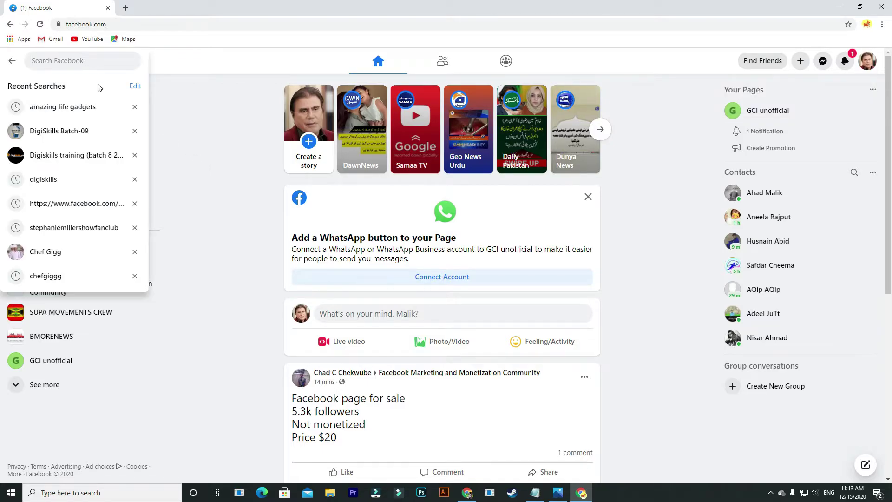
left_click(89, 107)
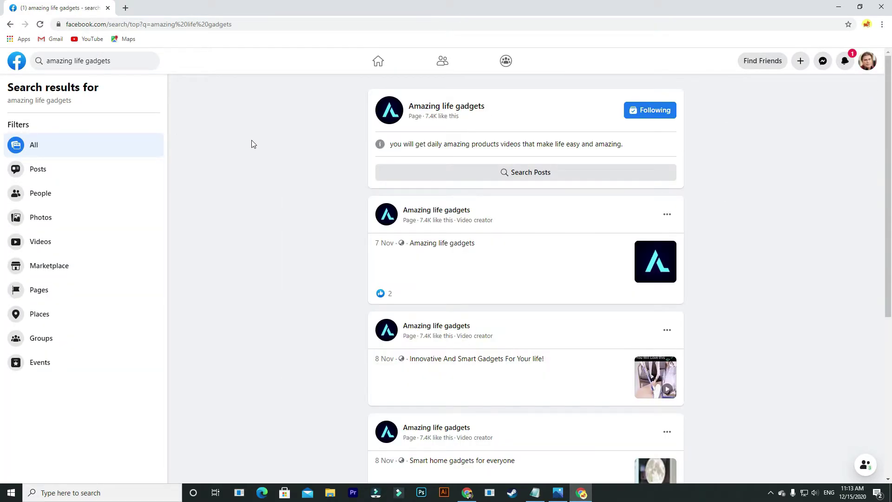
left_click(437, 110)
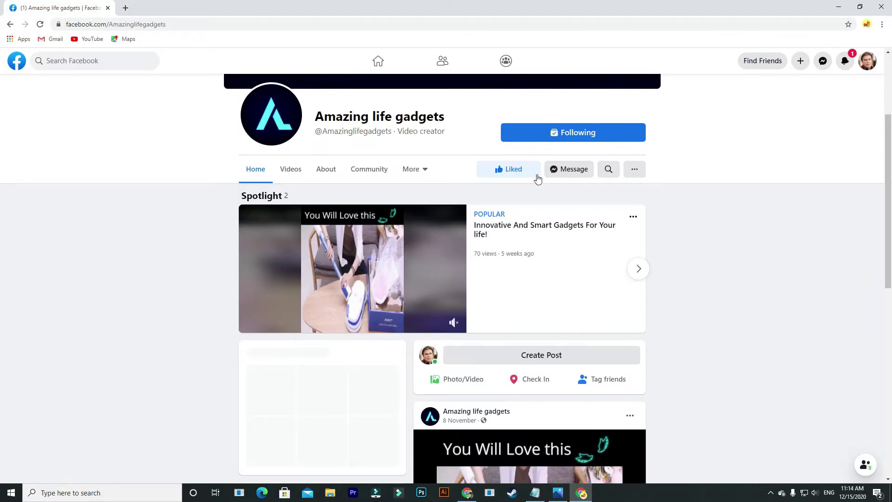
Examine the additional sharing options for the page's second November 8 video post, and return to its main share options
scroll(566, 281, "down", 10)
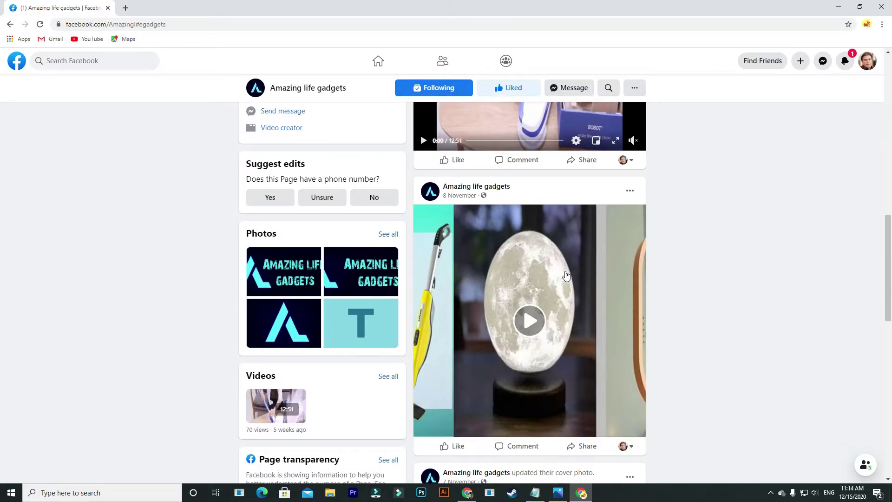
left_click(589, 448)
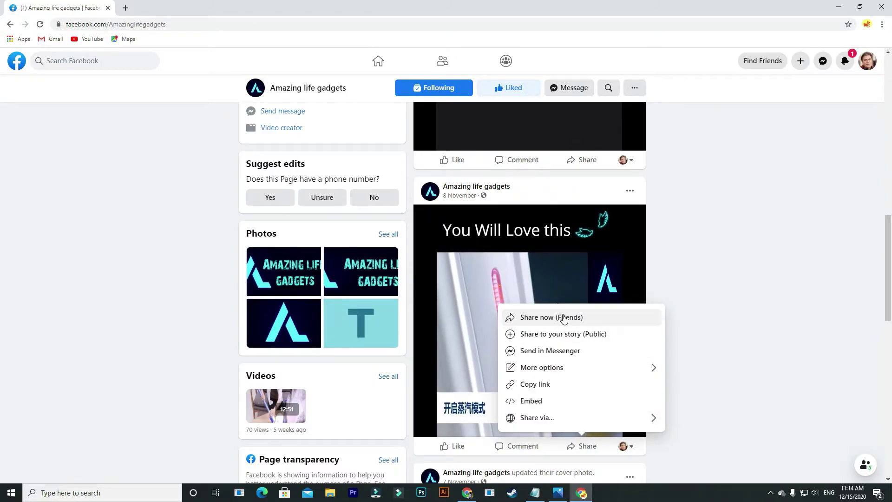
left_click(565, 368)
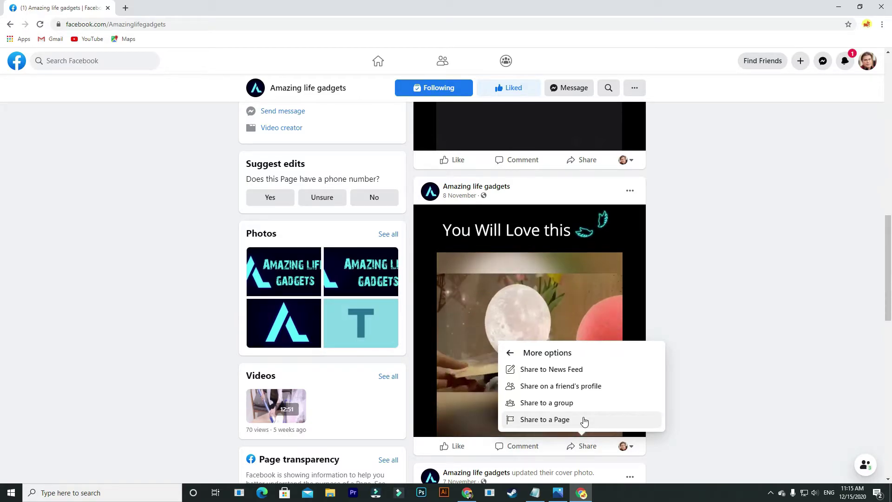
scroll(581, 423, "down", 1)
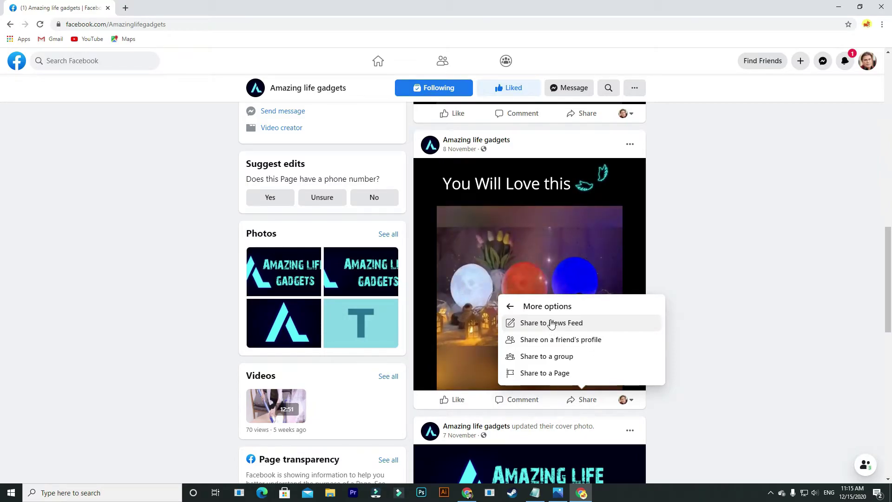
left_click(510, 307)
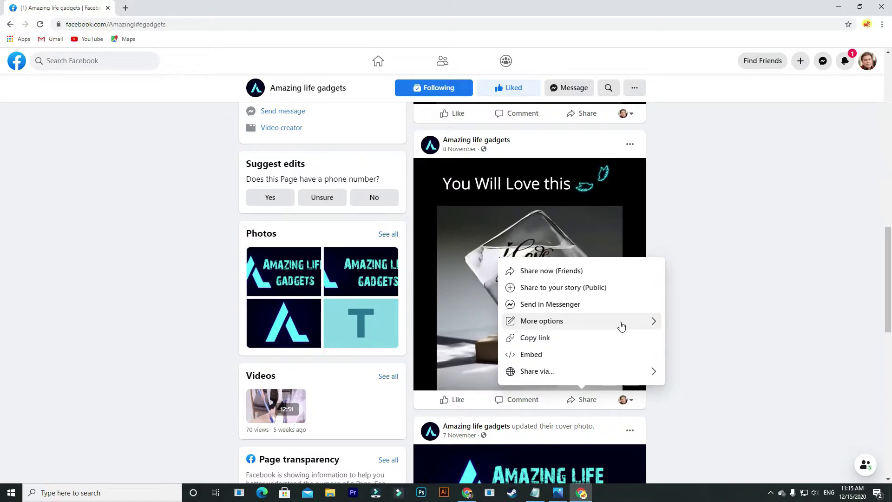
Close the share options and save the Facebook page as a complete webpage in the "sharing ids" folder
left_click(696, 404)
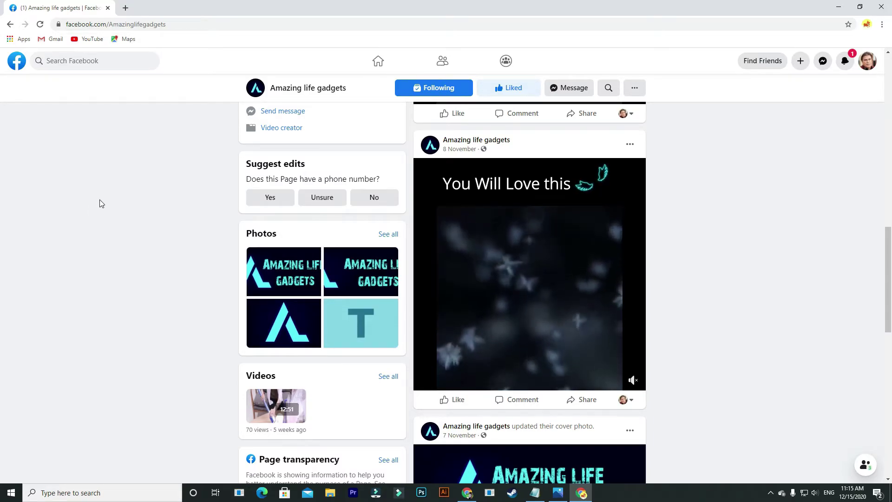
key("ctrl+s")
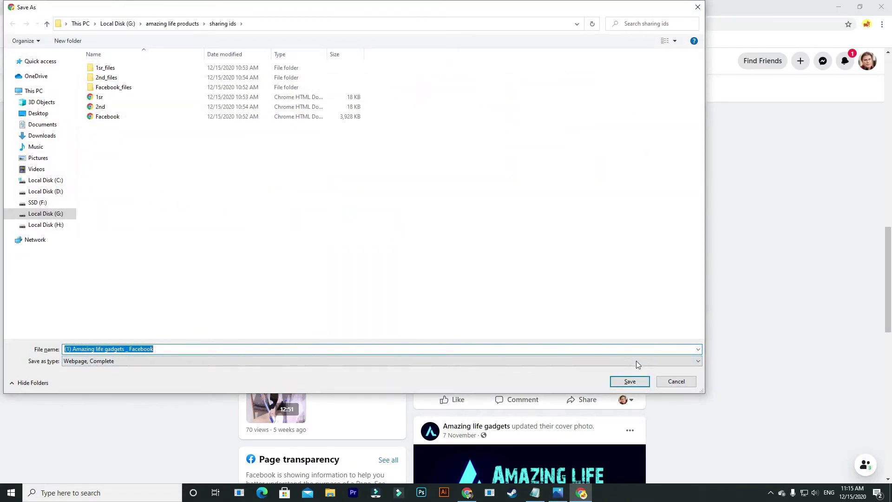
left_click(630, 381)
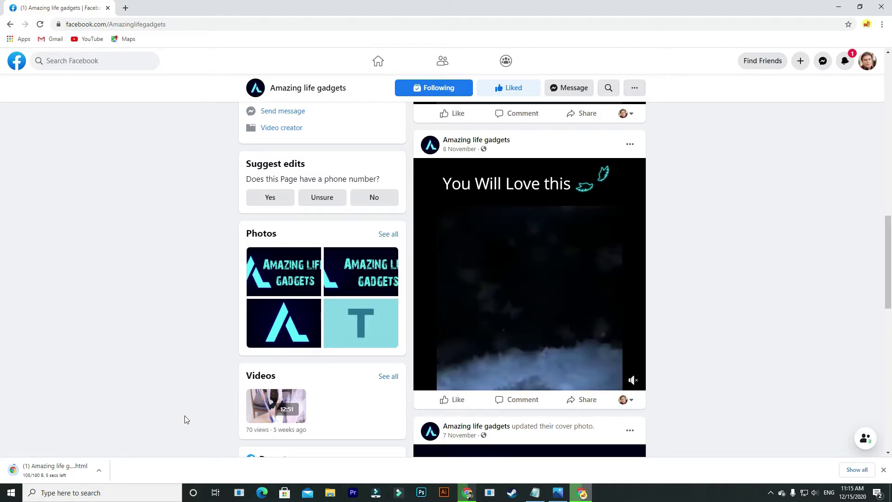
Examine the saved Chrome HTML files in the "sharing ids" folder in File Explorer, and return to the Facebook page
key("alt+Tab")
left_click_drag(147, 176, 147, 102)
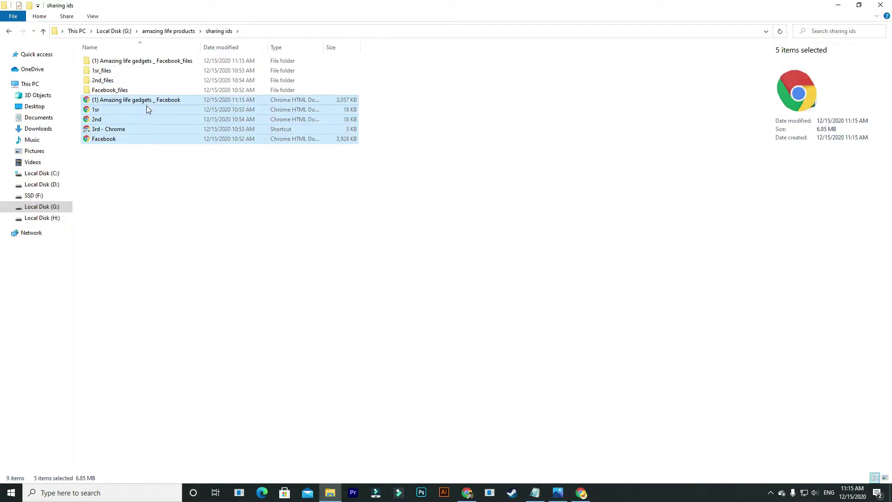
left_click(161, 187)
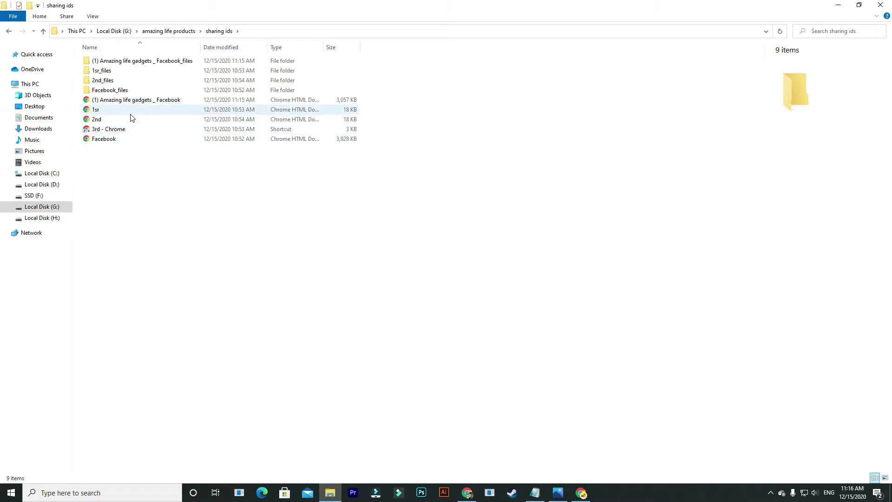
left_click(838, 6)
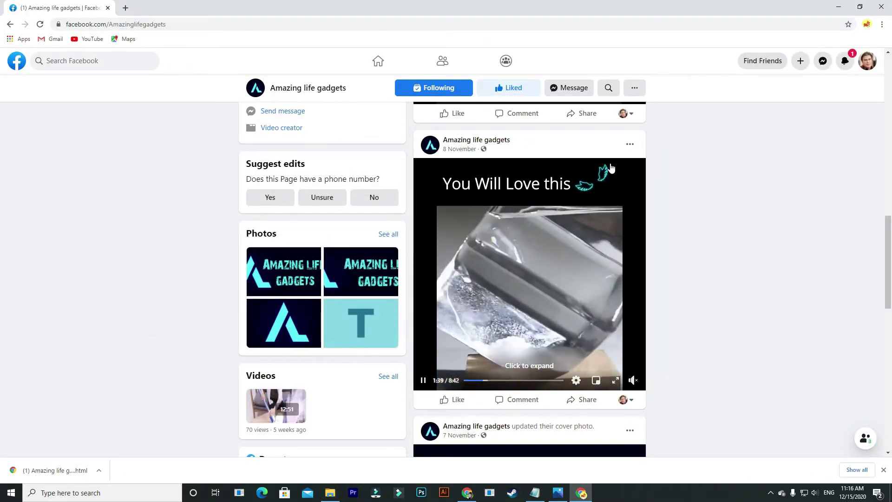
View the share options for the November 8 "You Will Love this" video post and close them
left_click(586, 403)
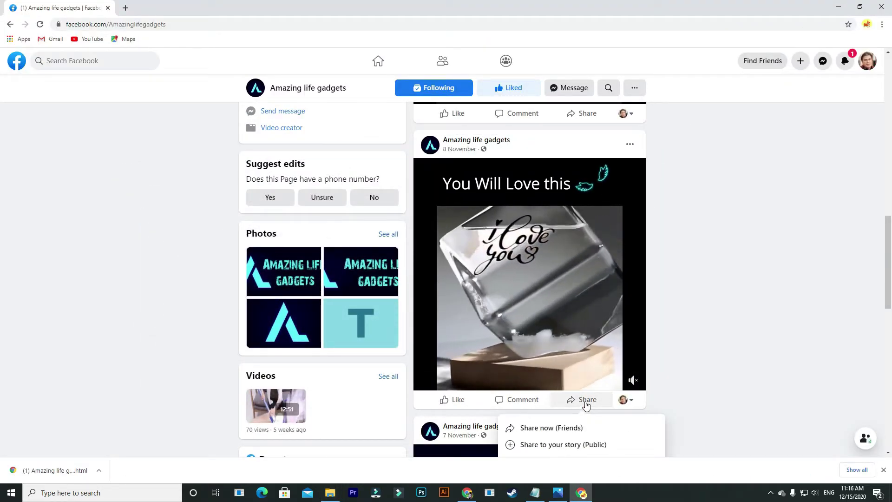
scroll(588, 402, "down", 1)
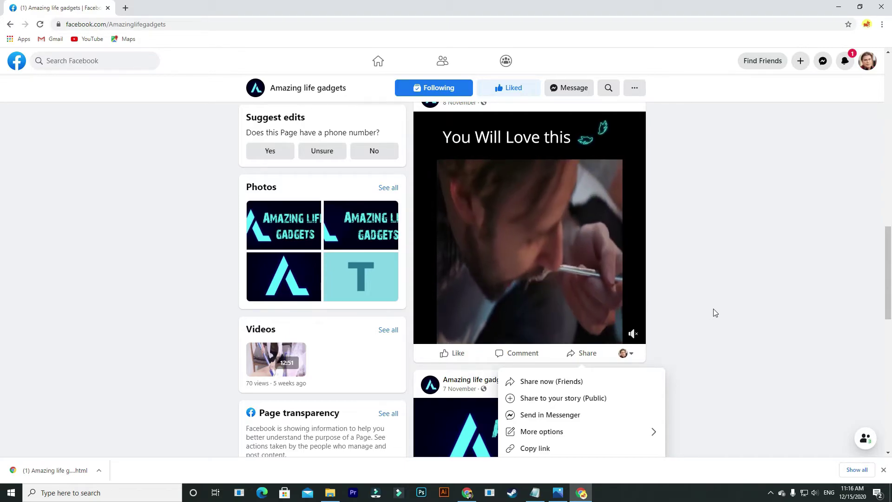
left_click(742, 321)
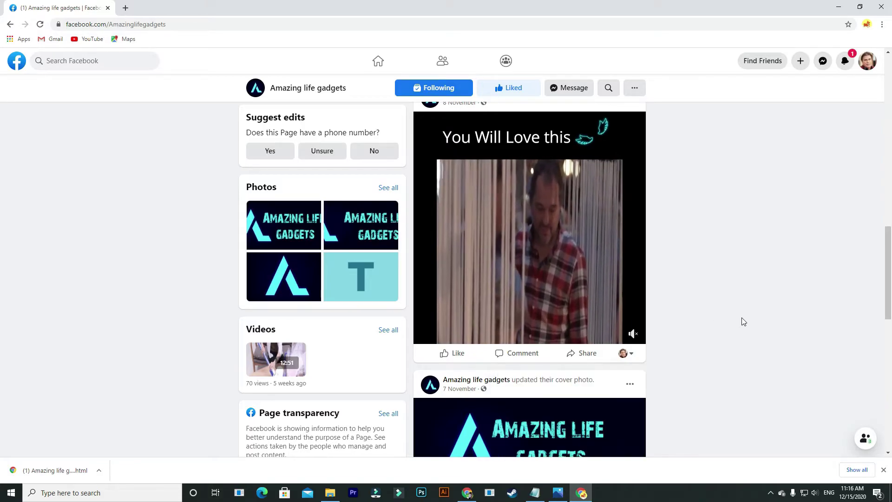
Switch to the Notepad notes and highlight the free ways "Group sharing with ids" and "watch party"
left_click(543, 494)
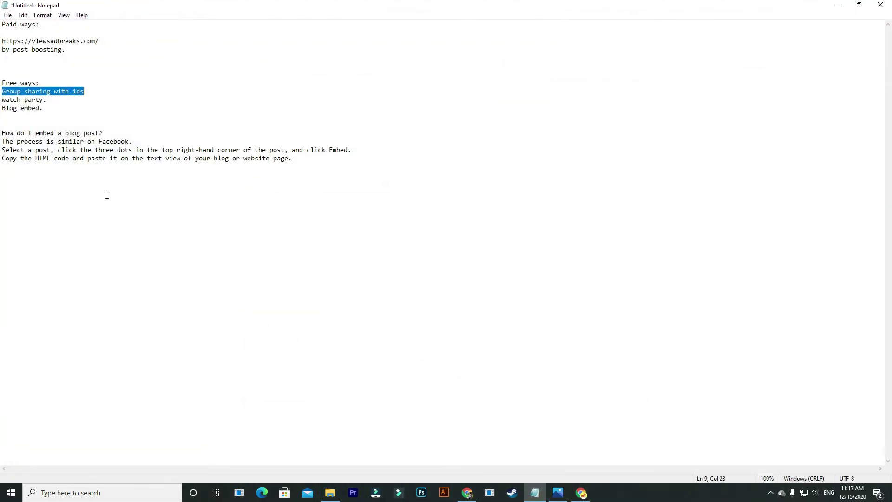
double_click(36, 90)
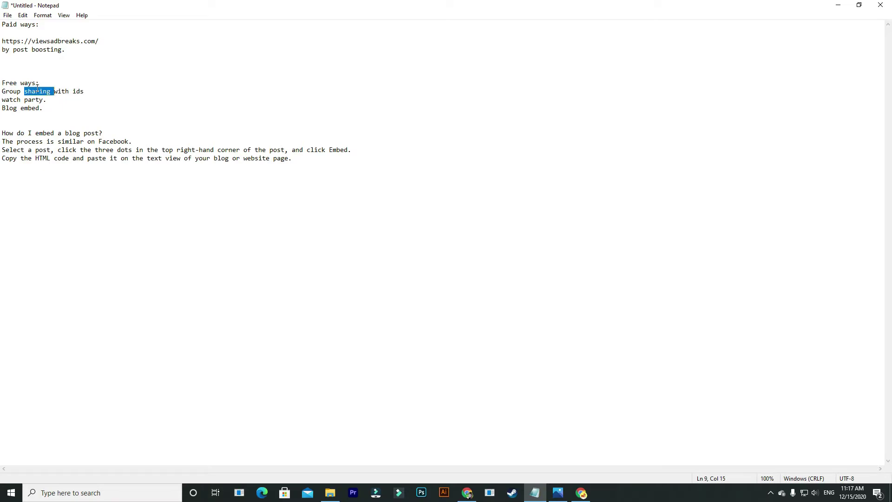
left_click(43, 91)
left_click_drag(65, 52, 11, 34)
left_click(57, 91)
left_click_drag(84, 91, 2, 91)
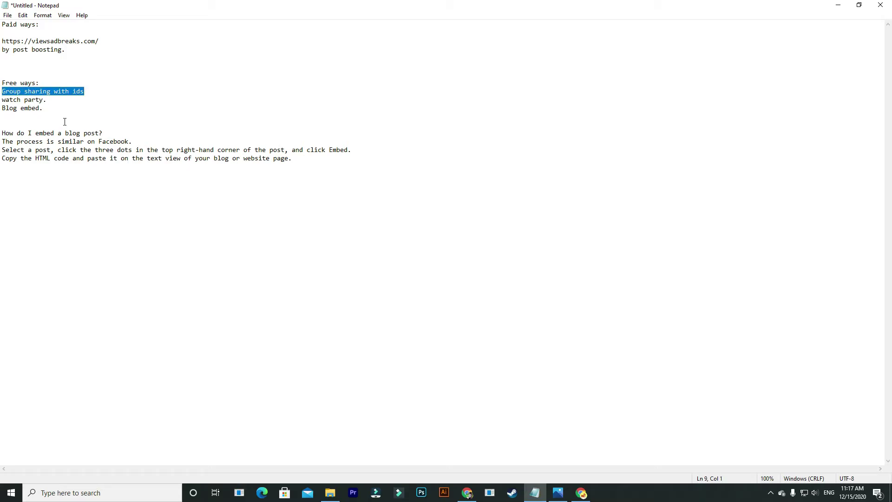
double_click(26, 99)
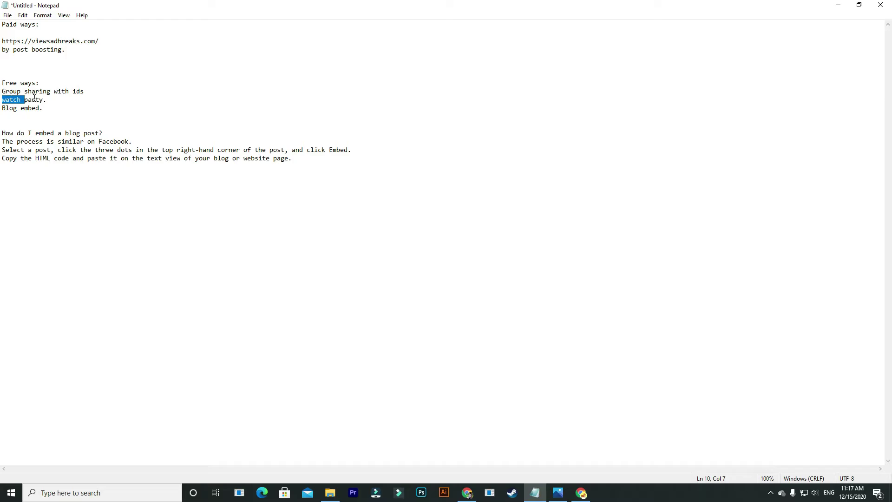
double_click(34, 99)
Return to the Chrome window managing the Amazing life gadgets page, start a new post, and choose a watch party for it
left_click(838, 5)
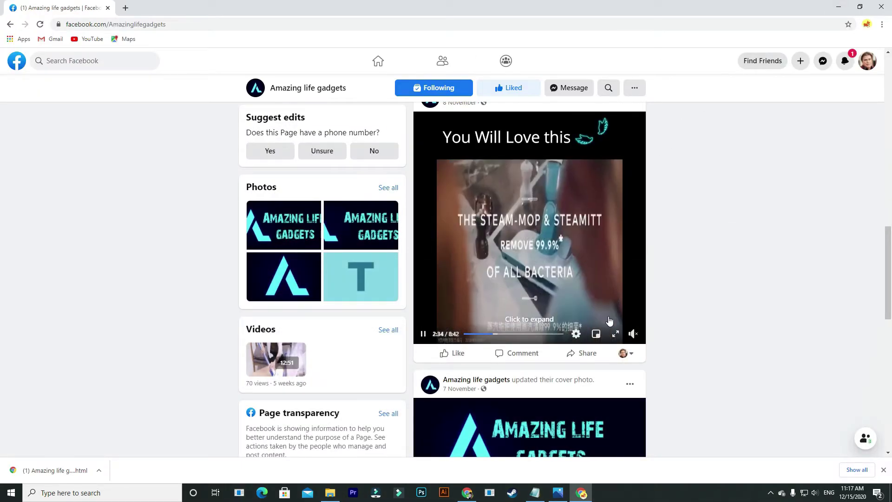
scroll(512, 267, "up", 3)
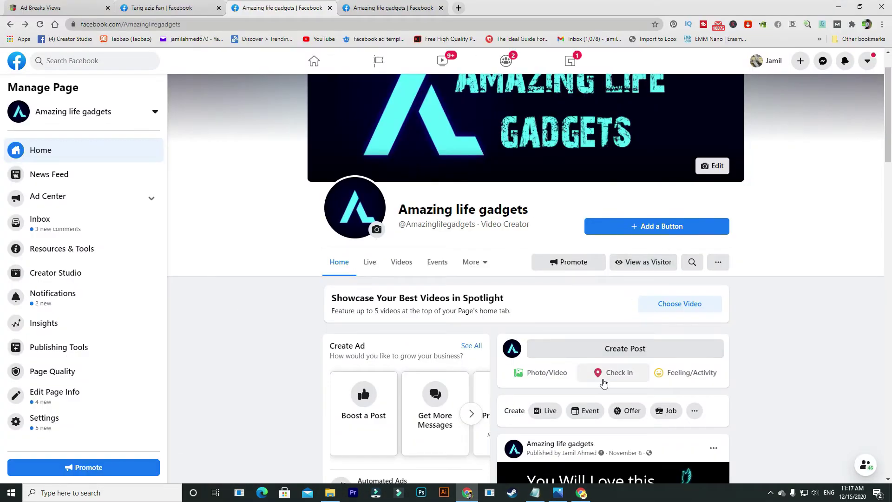
left_click(625, 348)
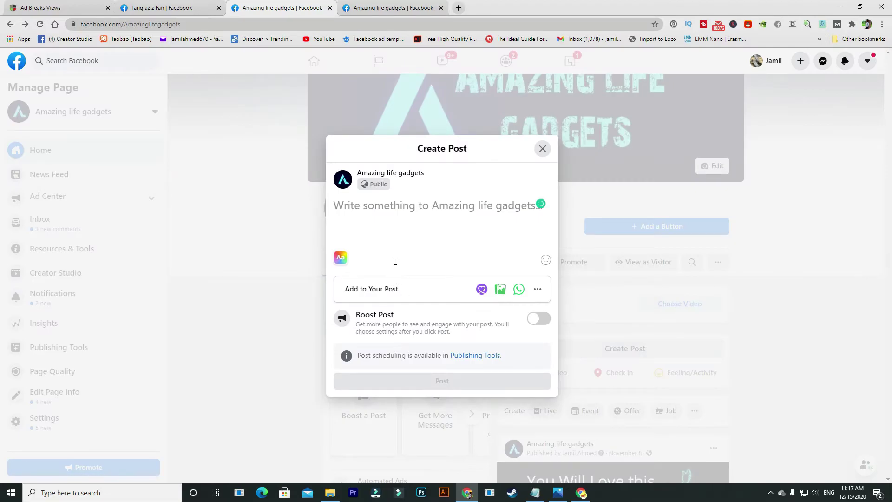
left_click(538, 290)
left_click(379, 270)
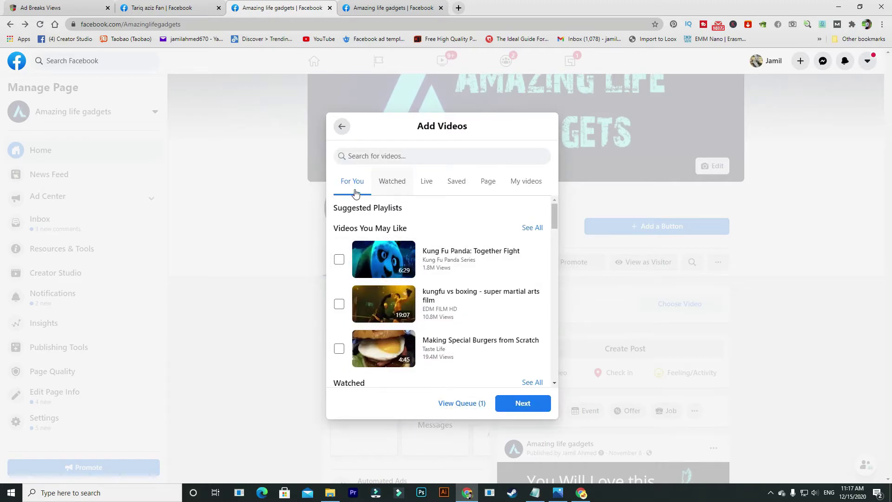
Queue the page's videos "Innovative And Smart Gadgets For Your life!" and "Smart home gadgets for everyone" for the watch party
left_click(452, 185)
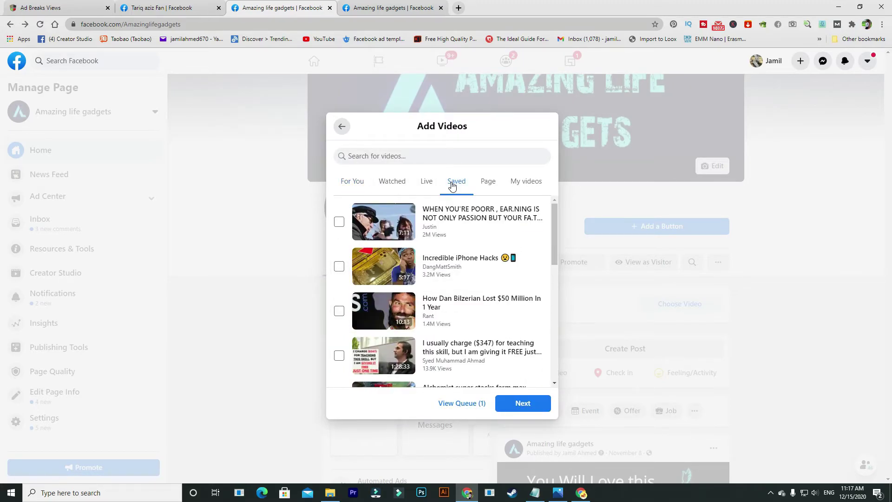
left_click(488, 184)
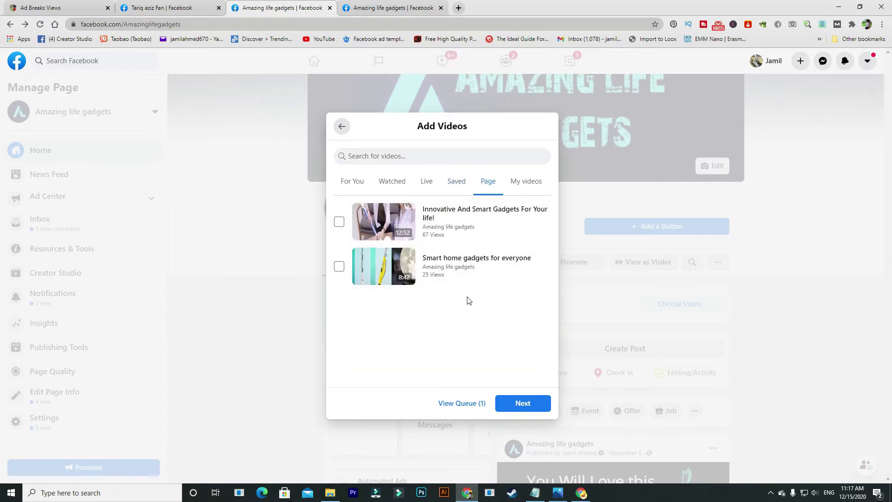
left_click(339, 222)
left_click(339, 266)
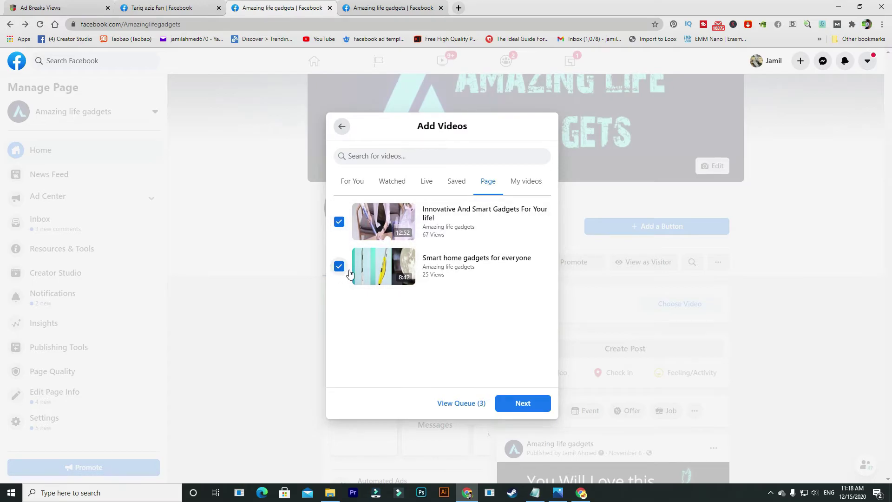
Confirm the watch party video queue and publish the post on the page
left_click(518, 403)
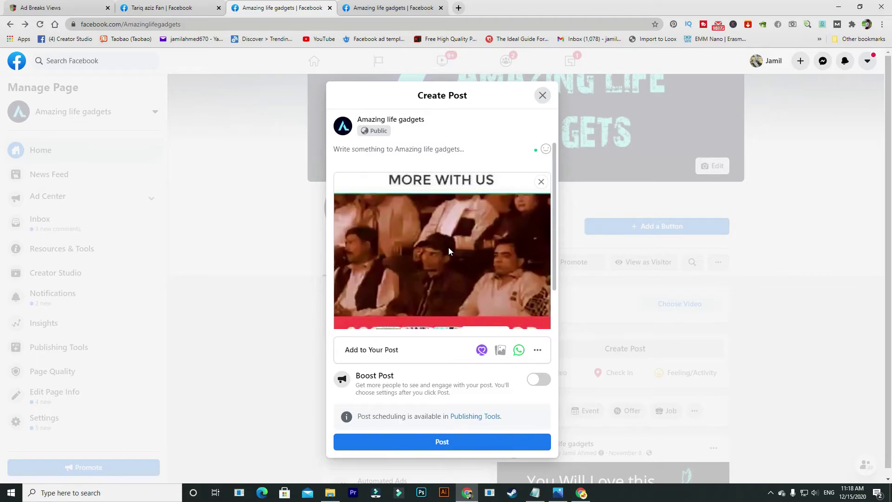
scroll(448, 248, "down", 1)
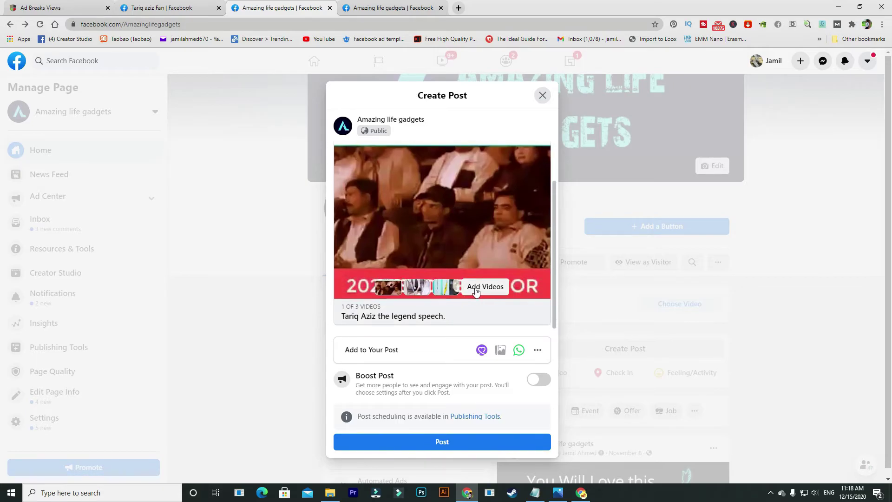
left_click(491, 446)
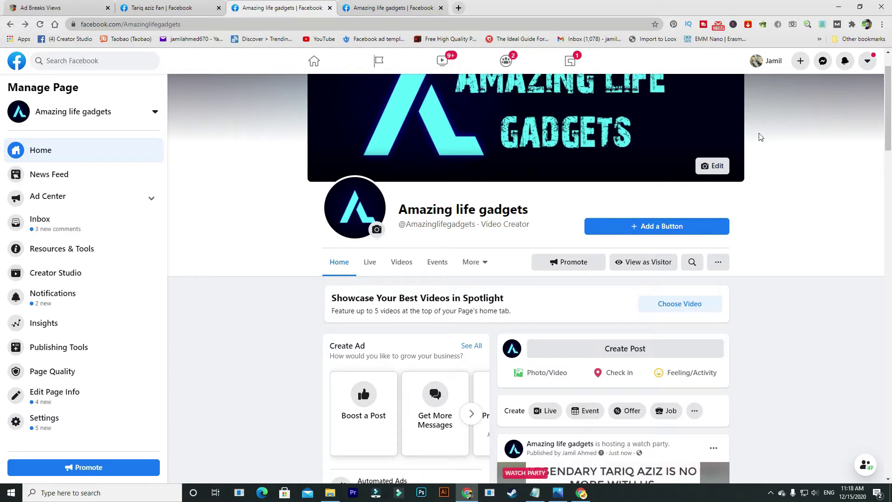
Examine the published watch party post and its management options
scroll(593, 357, "down", 3)
scroll(576, 341, "down", 2)
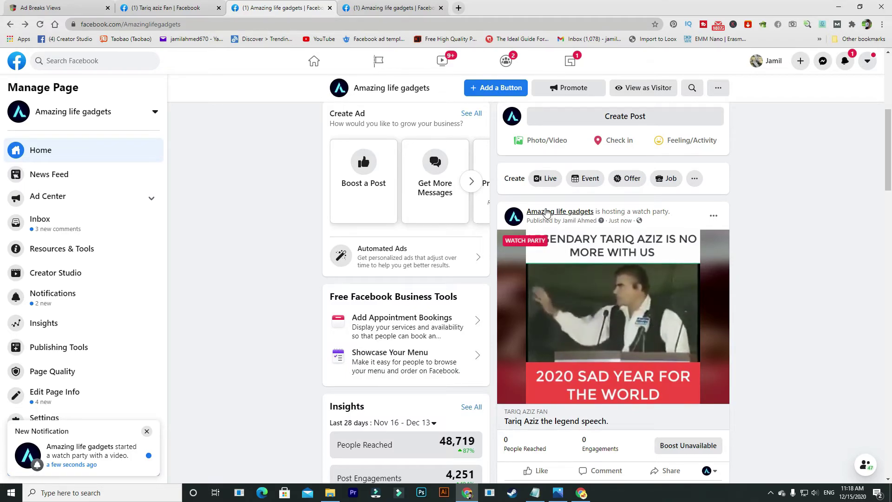
mouse_move(587, 212)
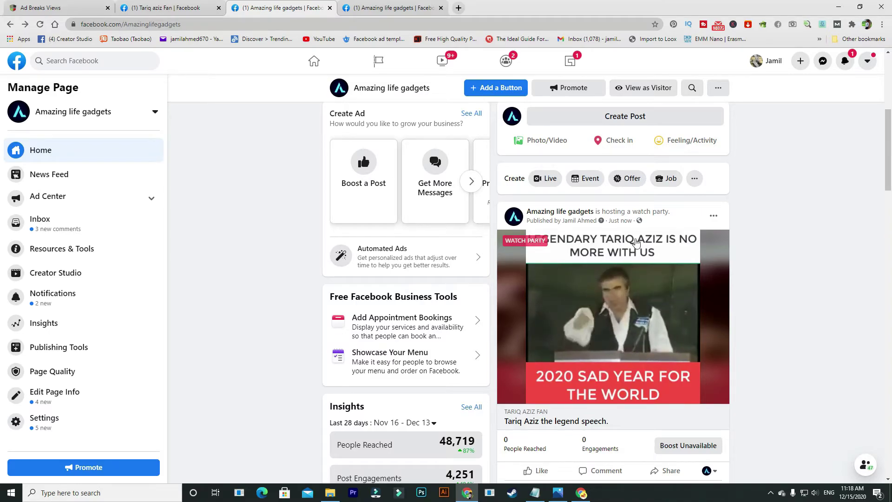
left_click(714, 217)
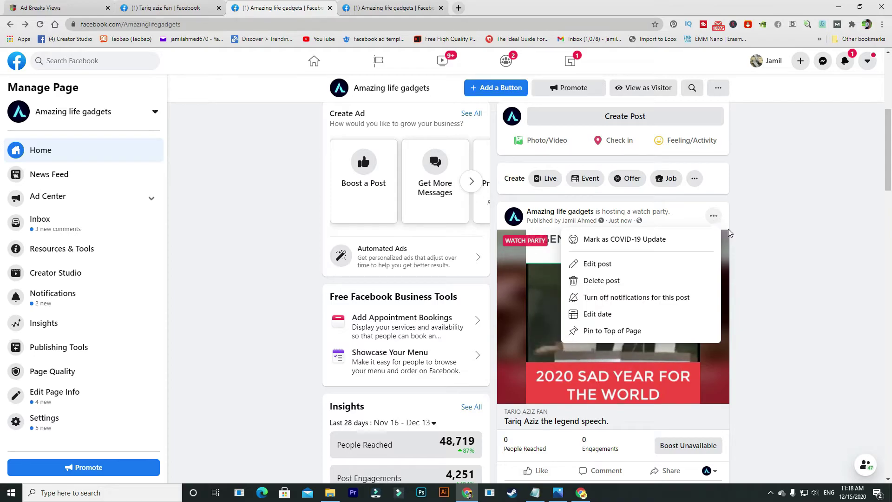
left_click(726, 226)
Switch the post's interaction identity to "Digiskills batch 8 , ex-Students and Freelancers" and view the sharing options for that identity
scroll(725, 226, "down", 3)
left_click(709, 331)
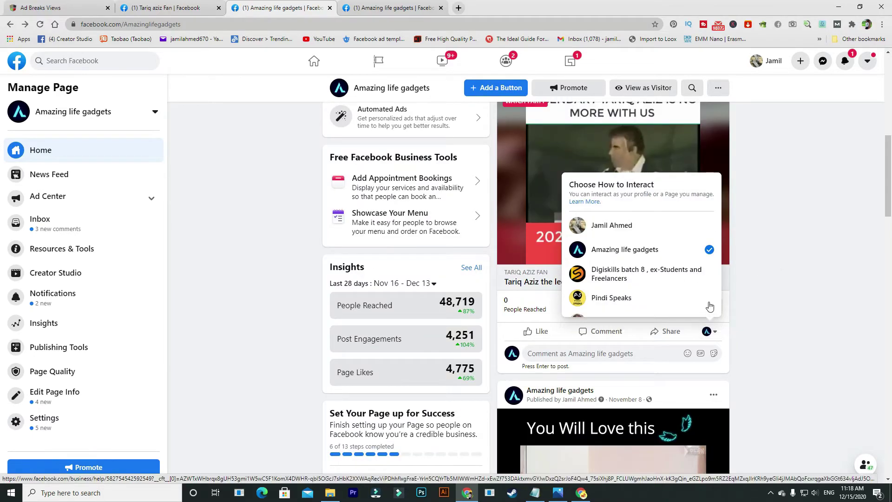
left_click(656, 276)
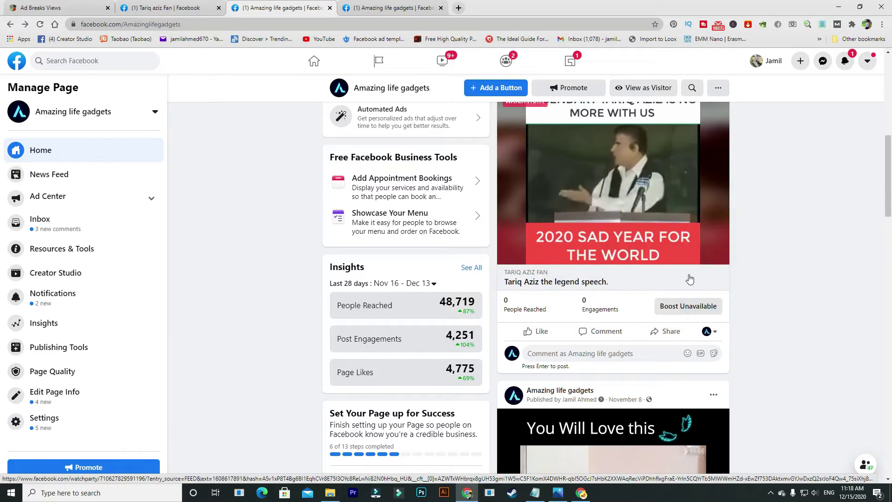
left_click(669, 332)
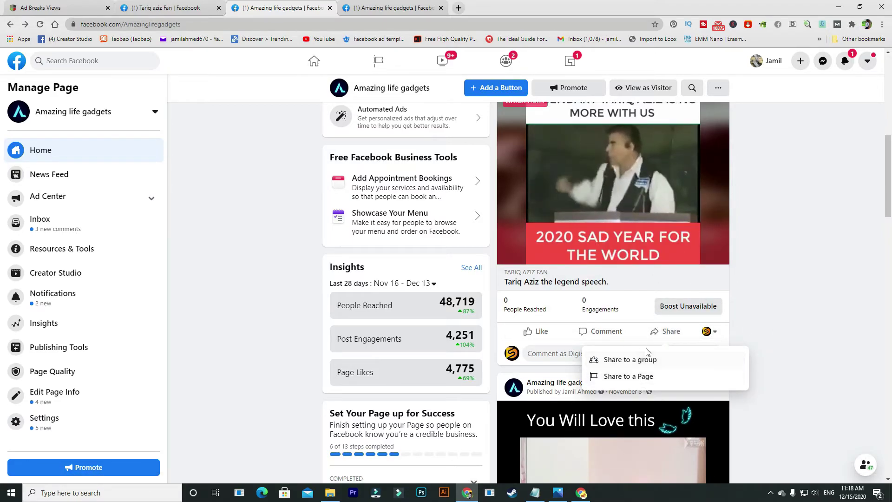
left_click(767, 313)
Delete the watch party post from the page and confirm the deletion
scroll(743, 325, "up", 2)
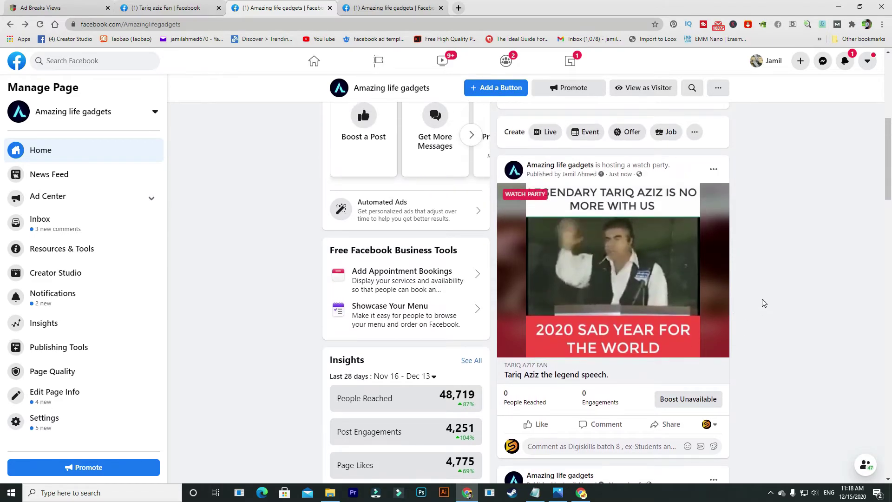
left_click(714, 169)
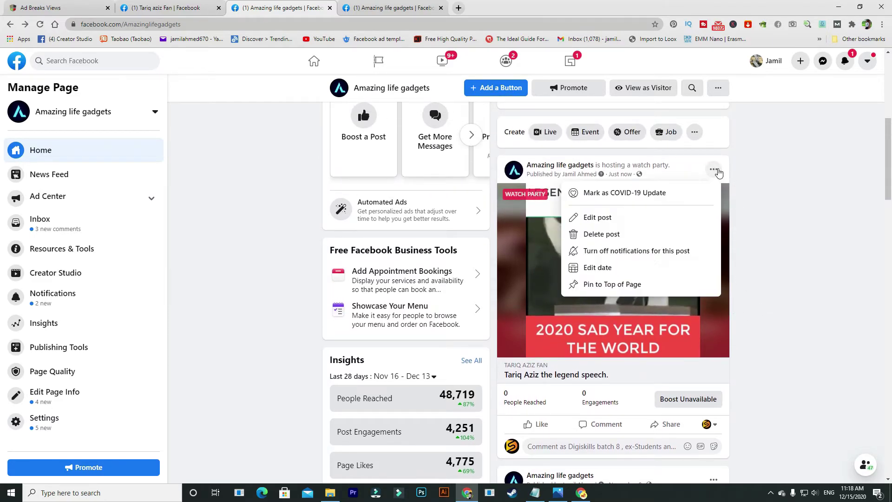
left_click(616, 236)
left_click(546, 288)
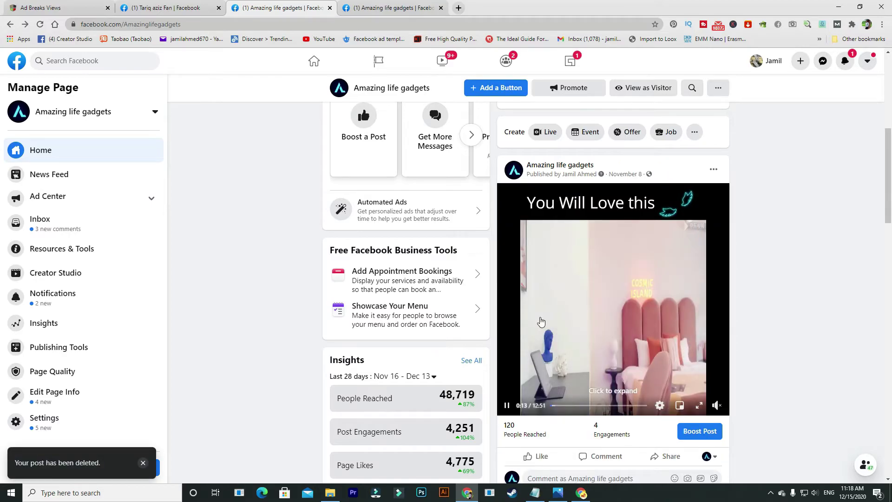
Review the "Blog embed" entry and its embedding instructions in the Notepad notes, and return to the page's November 8 video post
scroll(391, 289, "down", 9)
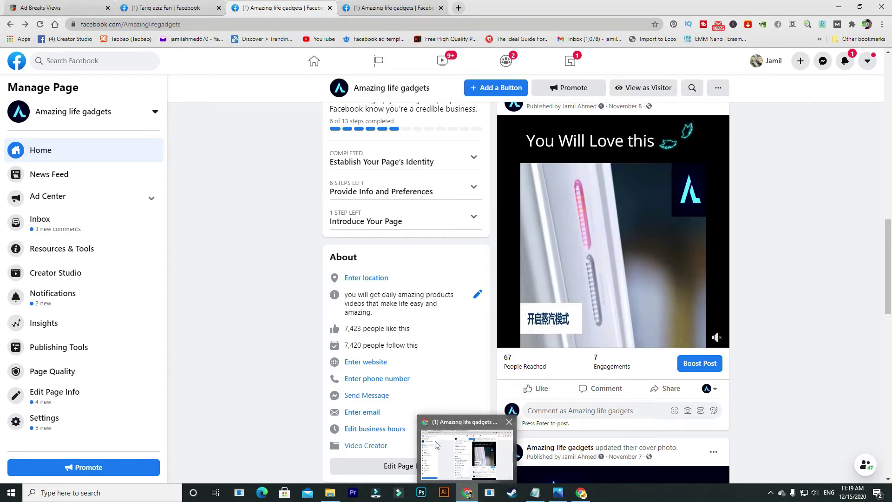
left_click(467, 493)
left_click(535, 492)
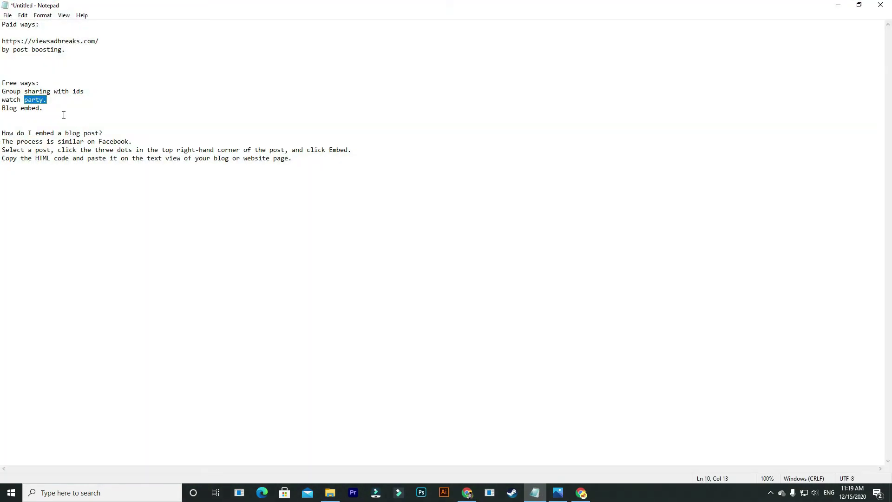
double_click(27, 108)
left_click(84, 171)
left_click_drag(4, 141, 50, 142)
key("alt+Tab")
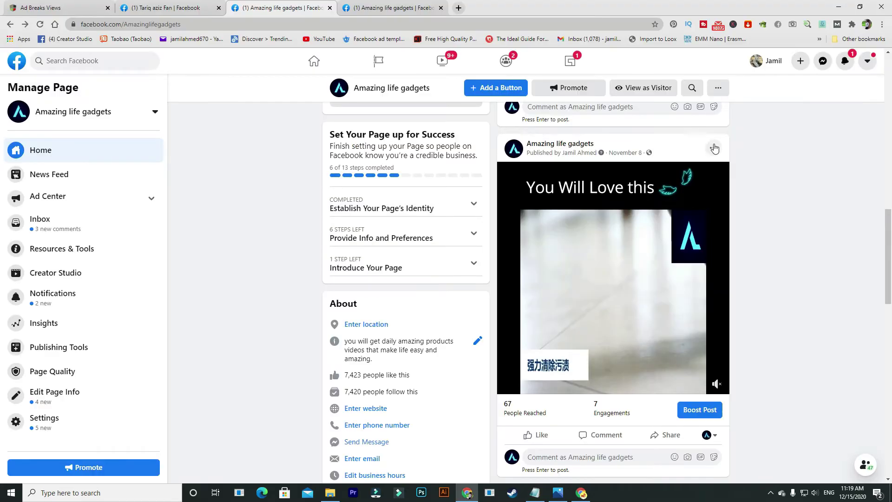
Copy the embed code of the page's November 8 video post and close the embed window
left_click(714, 148)
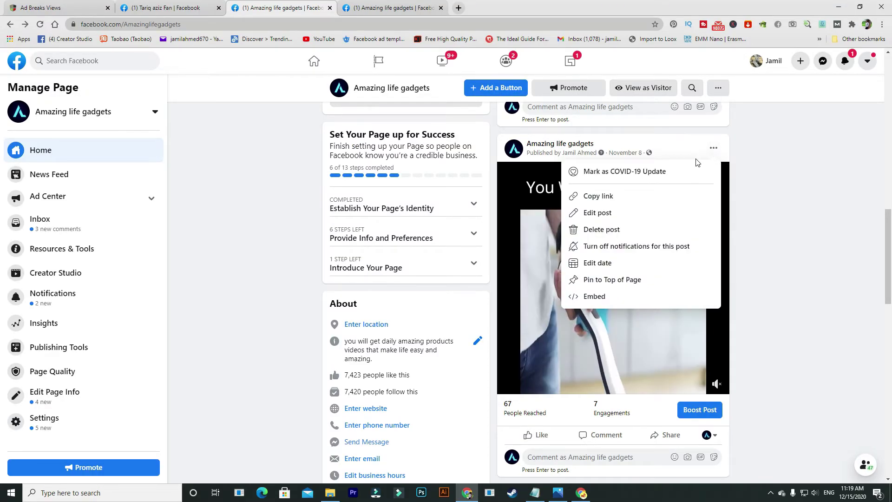
left_click(596, 297)
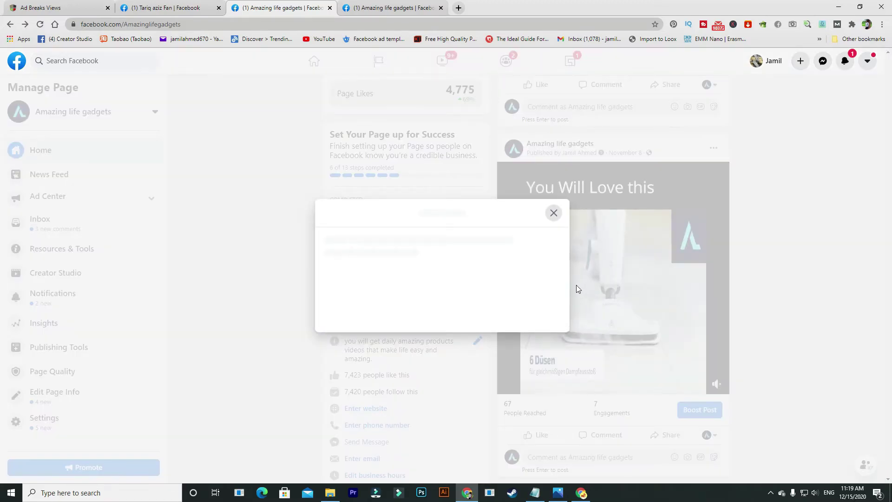
left_click(519, 172)
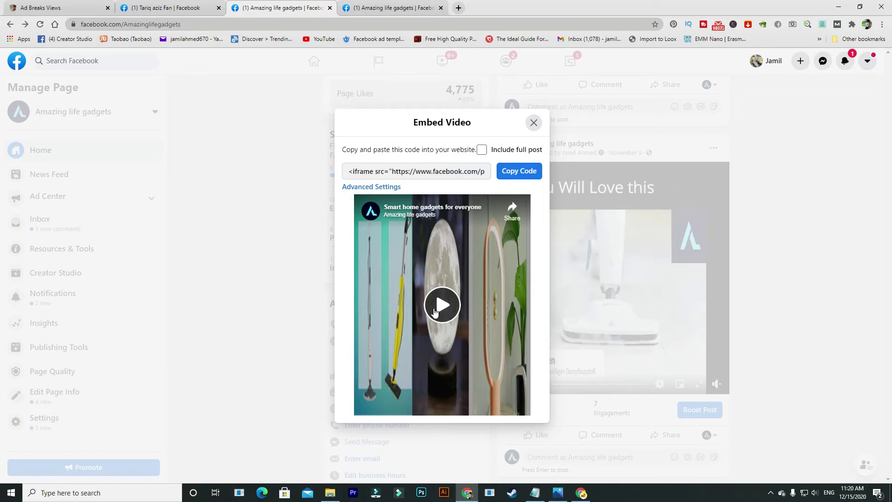
left_click(559, 129)
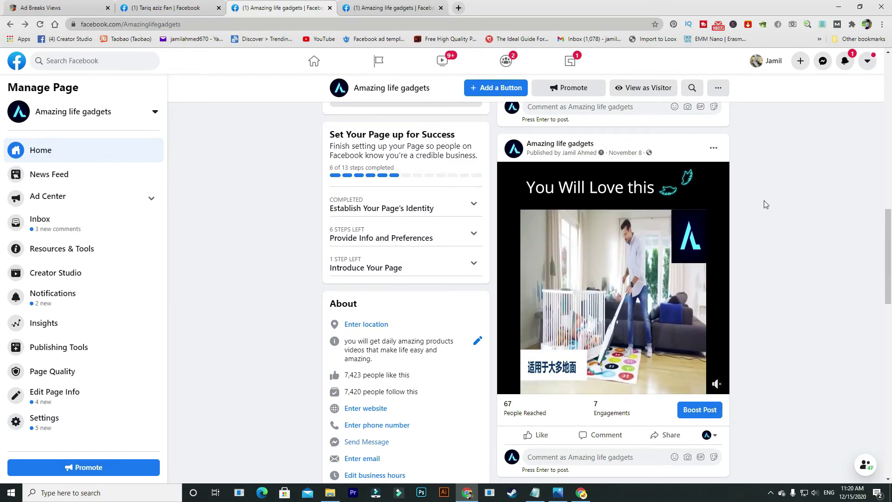
Switch to the Notepad notes and review the "Group sharing with ids" entry under "Free ways", highlighting that line
left_click(582, 493)
left_click(535, 492)
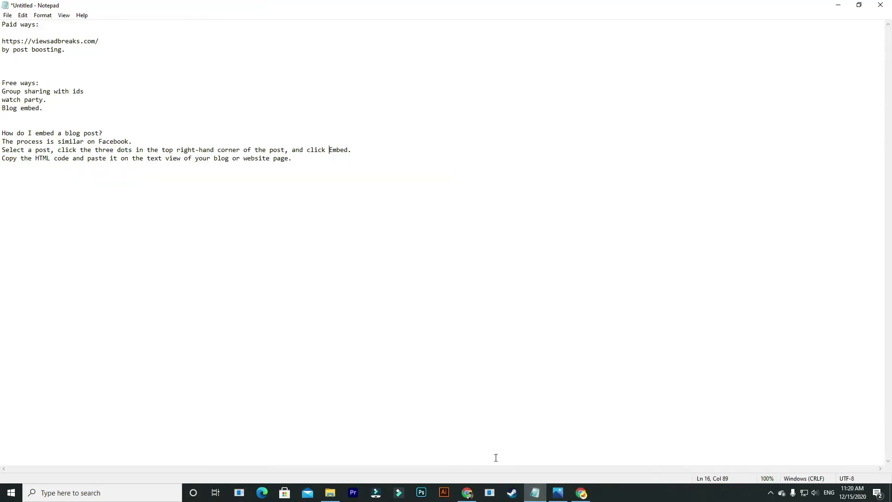
left_click(71, 91)
left_click_drag(85, 91, 2, 91)
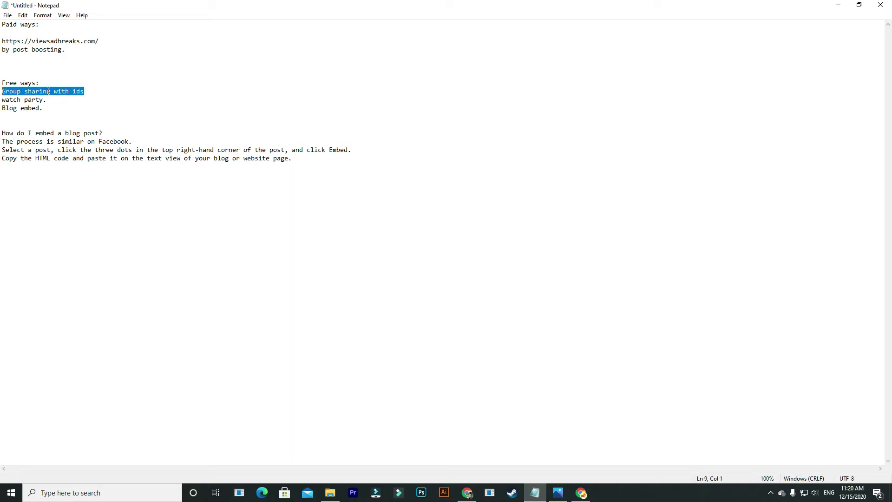
left_click_drag(90, 90, 5, 92)
left_click(112, 102)
left_click(81, 89)
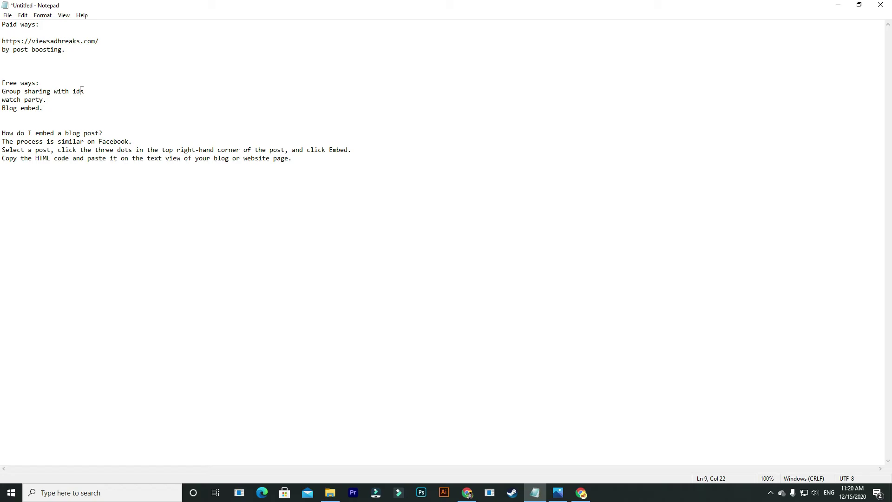
key("Down")
left_click(101, 91)
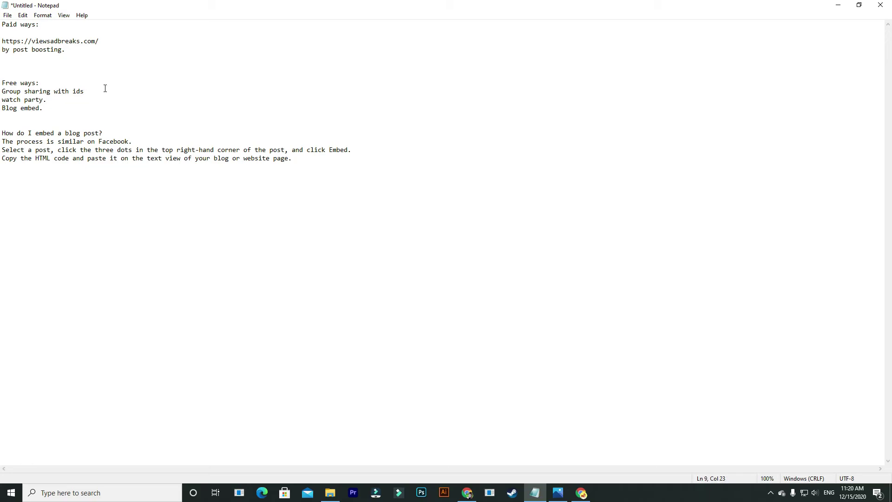